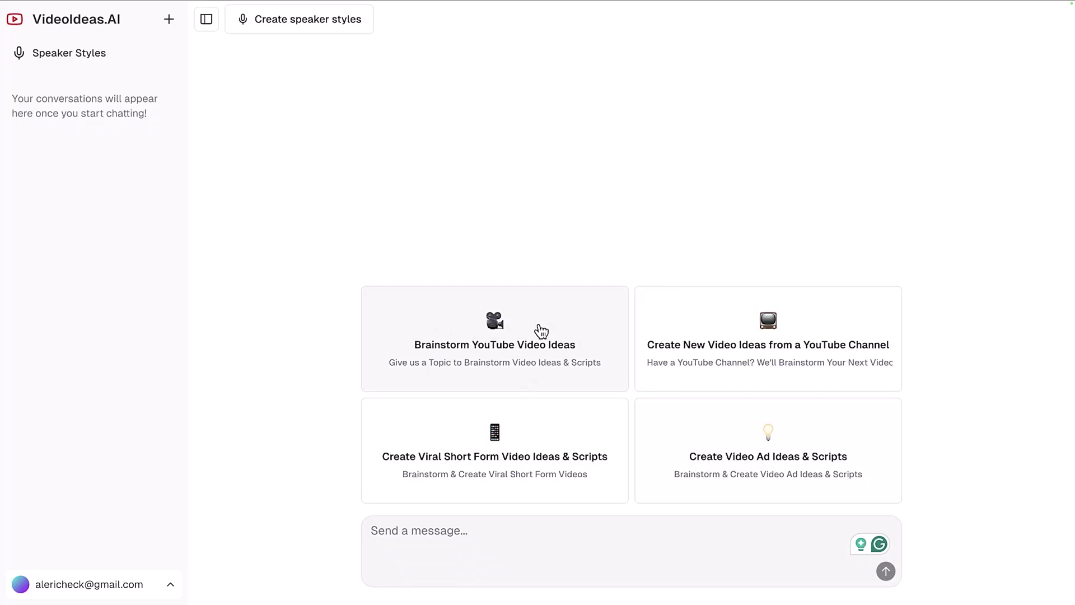
- Open the Brainstorm YouTube Video Ideas prompt from its starter card
{"action": "left_click", "coordinate": [541, 332]}
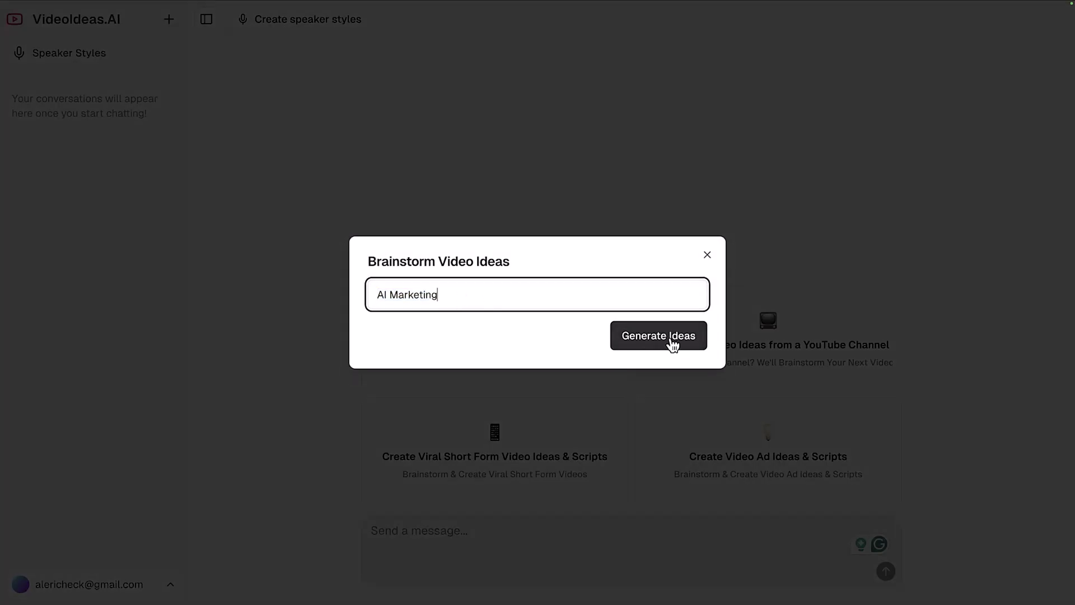
- Generate video ideas with hooks and engagement factors for the topic 'AI Marketing'
{"action": "left_click", "coordinate": [671, 340]}
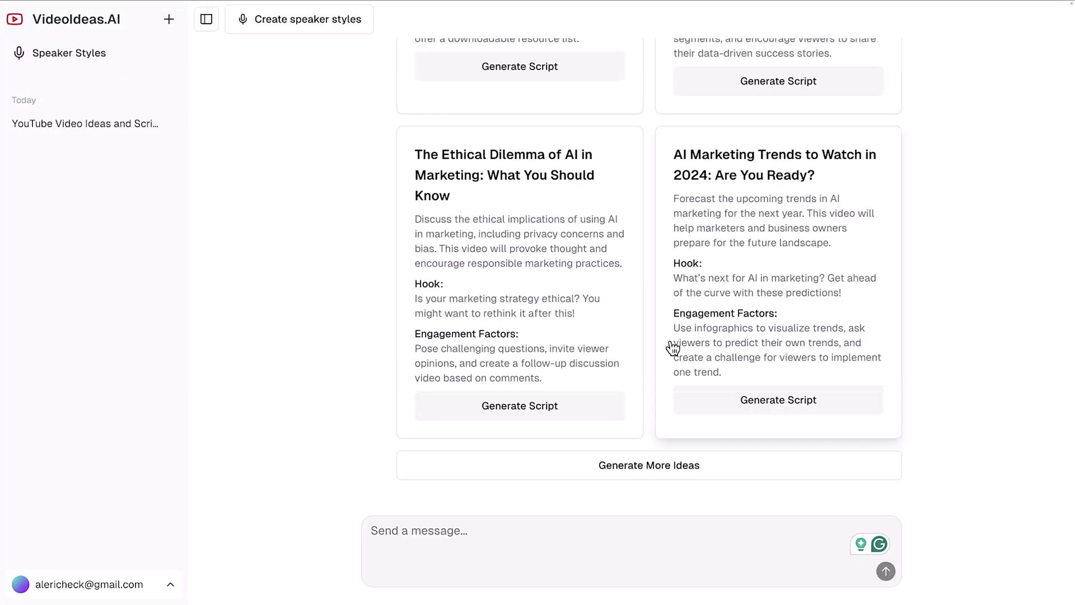
{"action": "scroll", "coordinate": [672, 344], "scroll_direction": "up", "scroll_amount": 10}
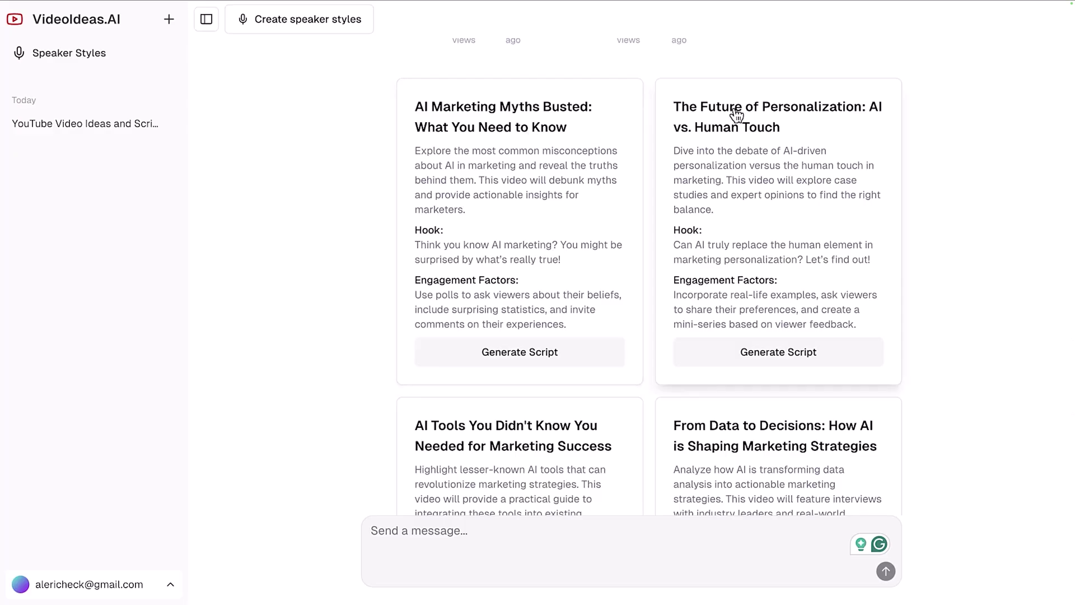
{"action": "scroll", "coordinate": [751, 144], "scroll_direction": "down", "scroll_amount": 2}
{"action": "scroll", "coordinate": [731, 165], "scroll_direction": "down", "scroll_amount": 2}
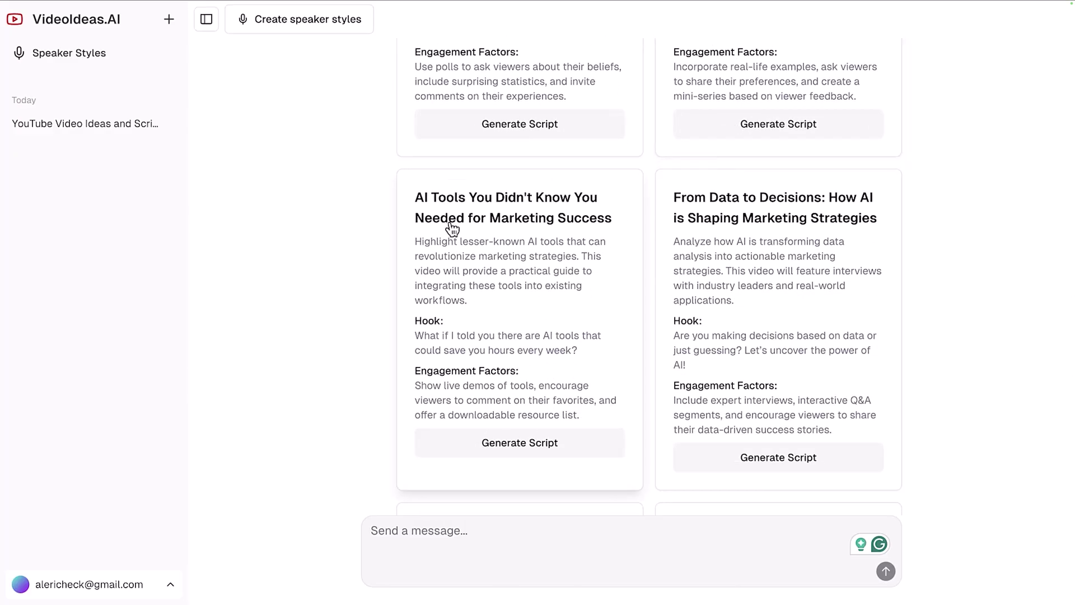
{"action": "scroll", "coordinate": [572, 377], "scroll_direction": "down", "scroll_amount": 2}
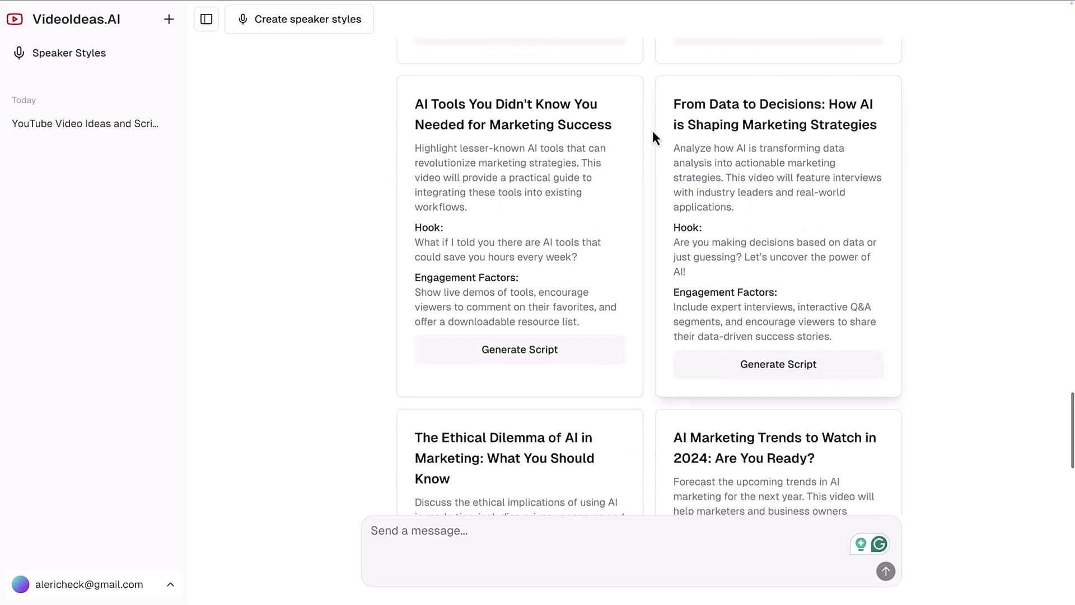
{"action": "scroll", "coordinate": [701, 246], "scroll_direction": "down", "scroll_amount": 3}
{"action": "scroll", "coordinate": [538, 213], "scroll_direction": "up", "scroll_amount": 8}
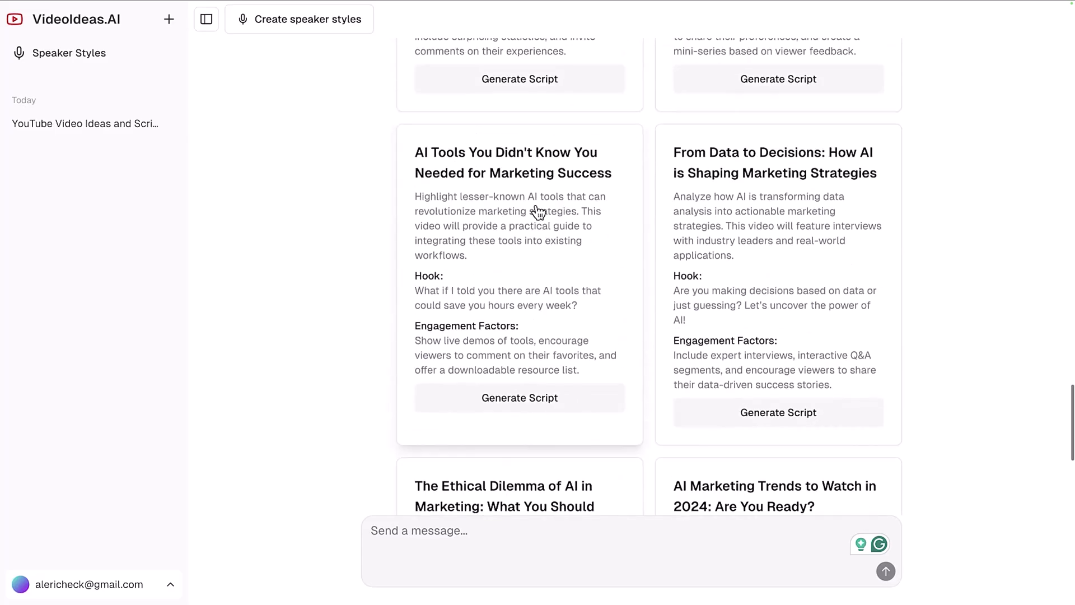
{"action": "scroll", "coordinate": [538, 213], "scroll_direction": "down", "scroll_amount": 10}
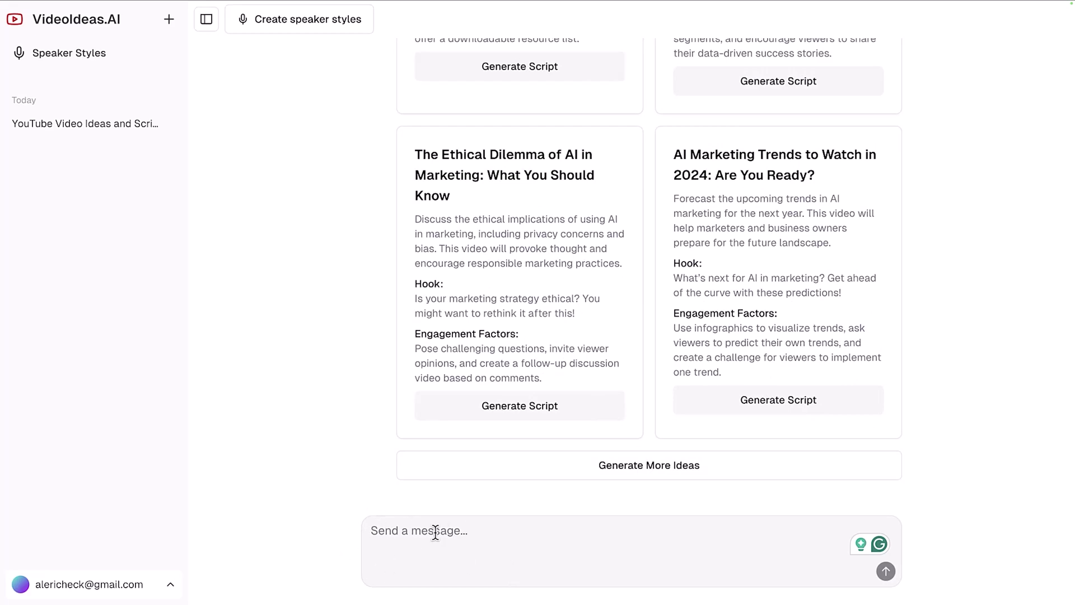
{"action": "left_click", "coordinate": [435, 532]}
- Request ideas on 'AI Marketing Tools in 2025' and generate a script for the tools idea
{"action": "type", "text": "Le"}
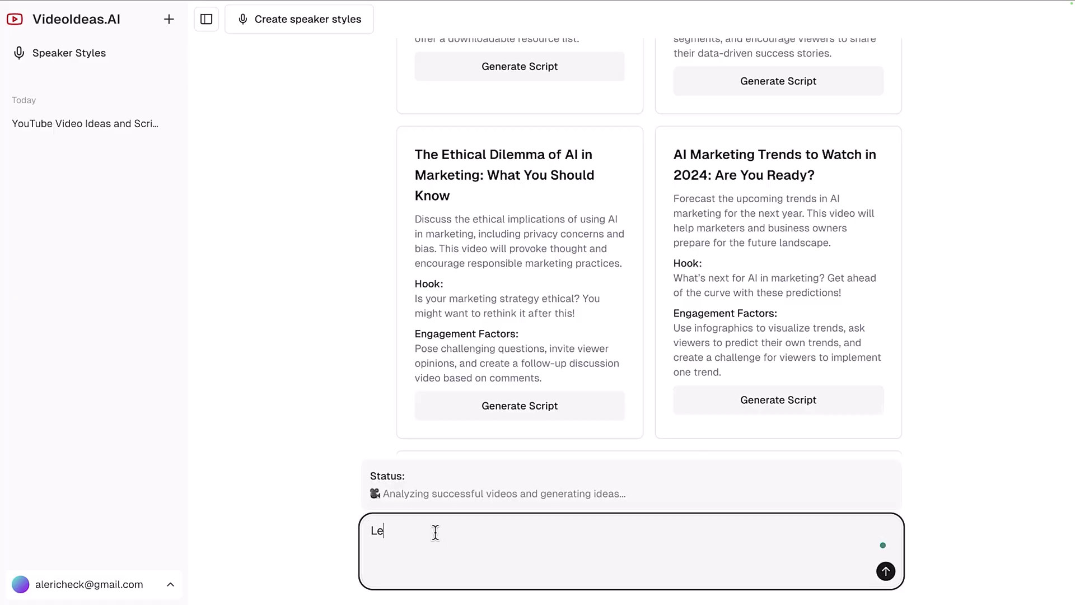
{"action": "type", "text": "ts create ideas about AI Ma"}
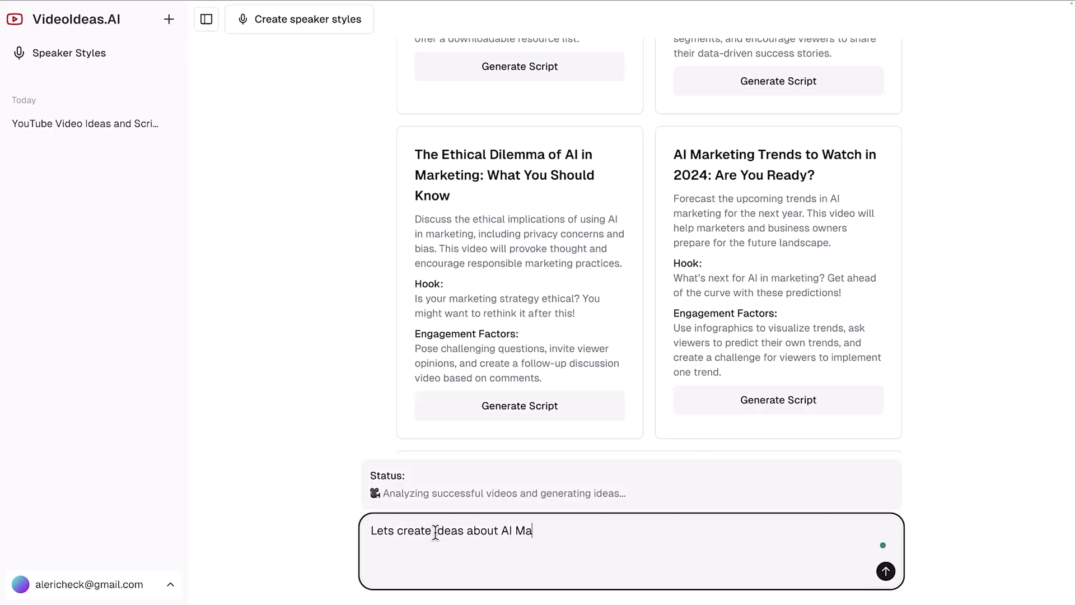
{"action": "type", "text": "rketing Tools in 2025"}
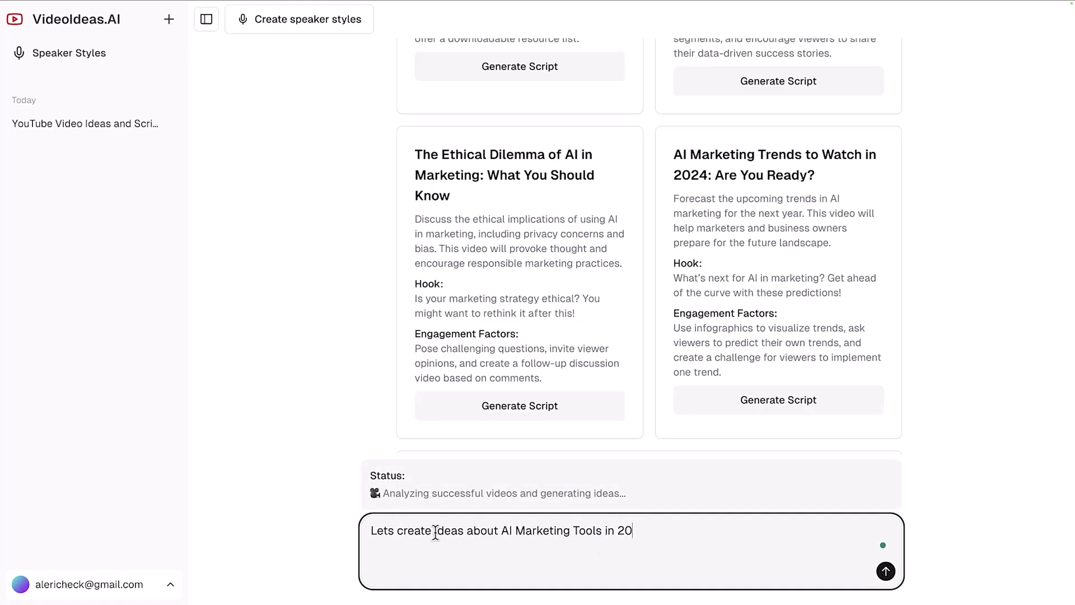
{"action": "key", "text": "Return"}
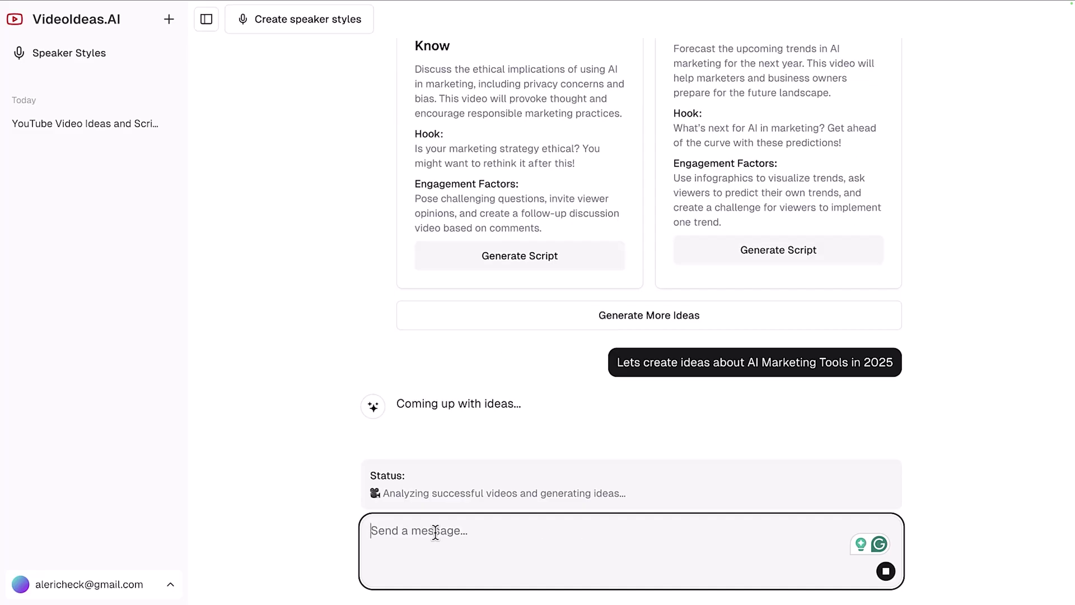
{"action": "scroll", "coordinate": [420, 336], "scroll_direction": "up", "scroll_amount": 8}
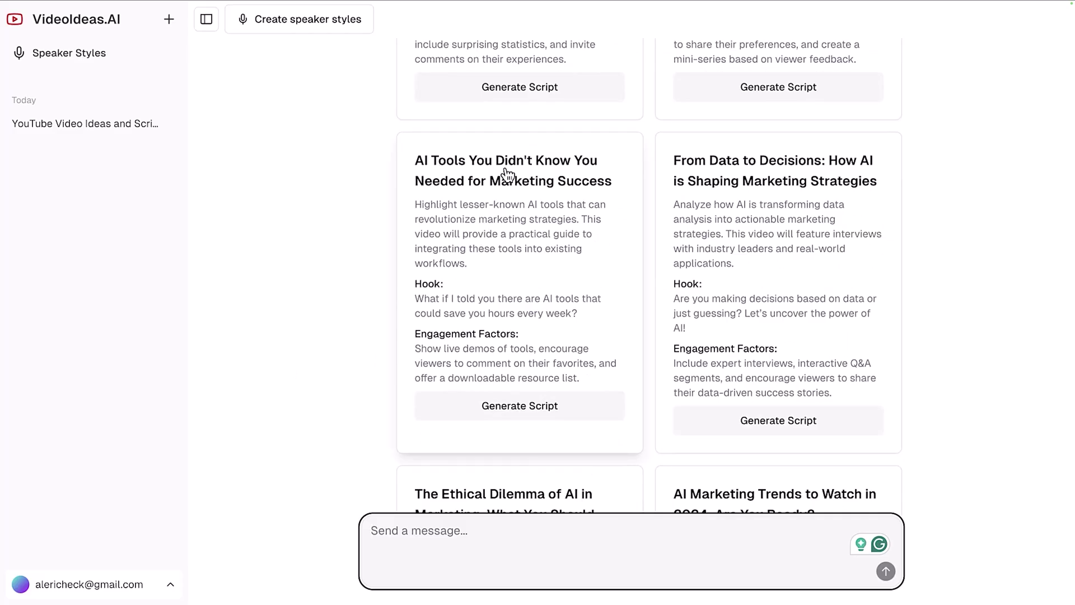
{"action": "left_click", "coordinate": [504, 409]}
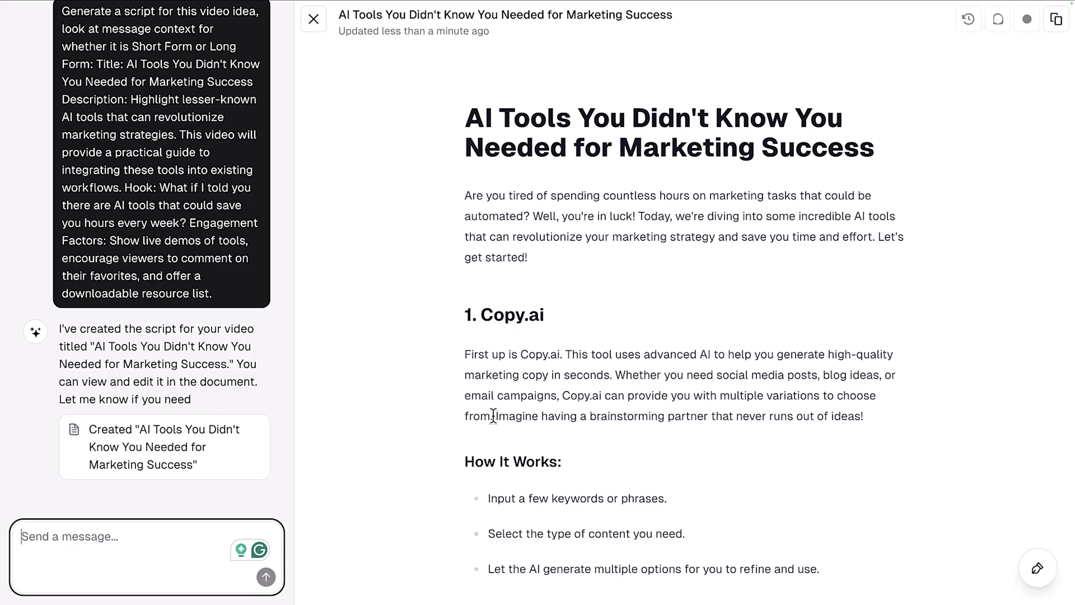
- Read the script down to its Conclusion and start a follow-up message
{"action": "scroll", "coordinate": [493, 416], "scroll_direction": "down", "scroll_amount": 20}
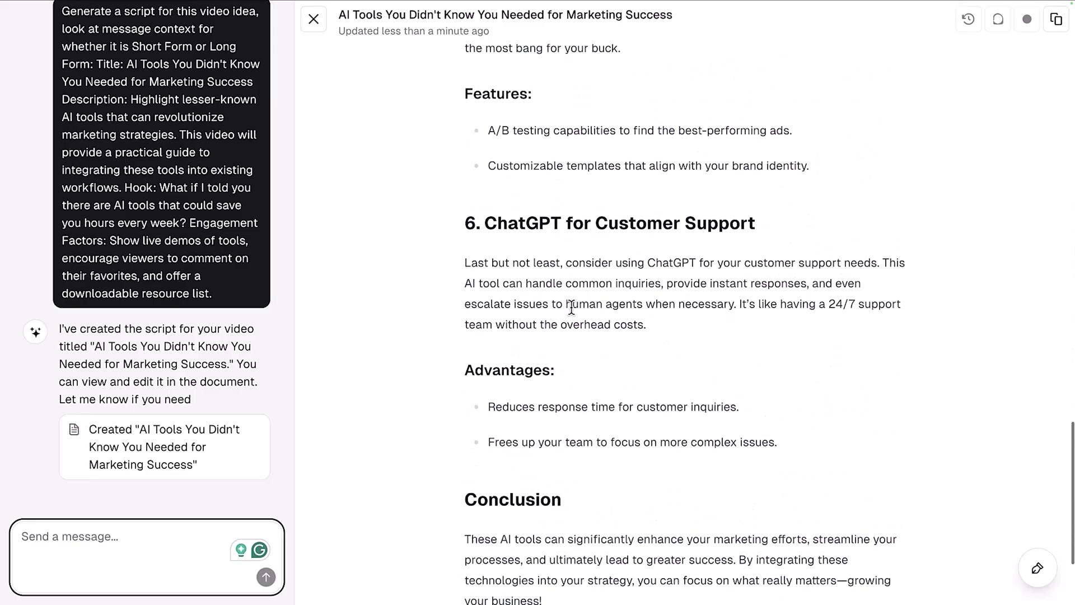
{"action": "left_click", "coordinate": [118, 538]}
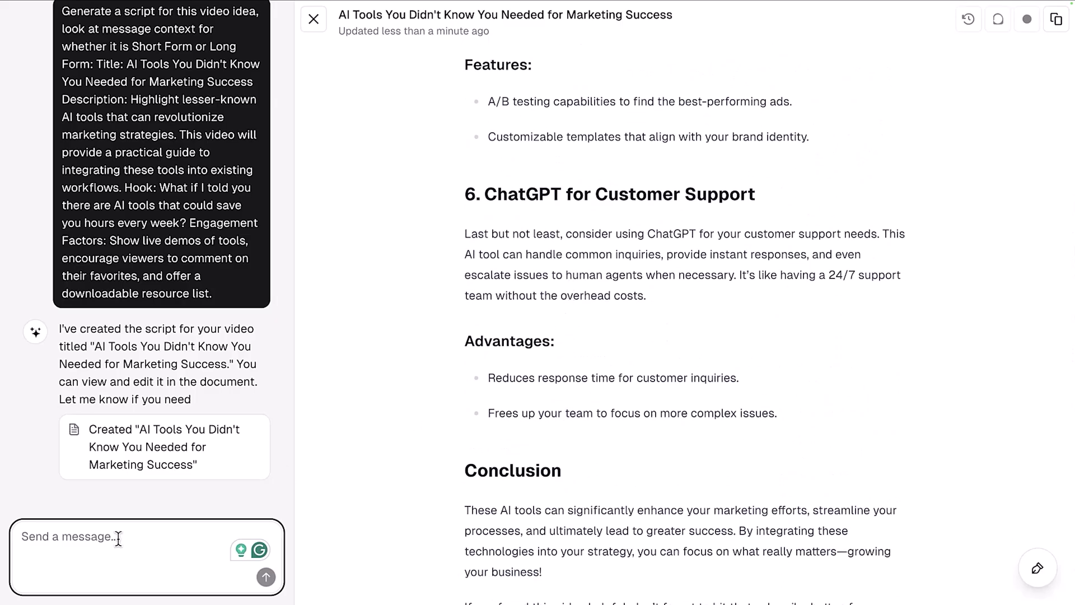
- Send 'Lets do the top 20 tools' and follow the expanding script past MarketMuse
{"action": "type", "text": "Lets do the top 20 t"}
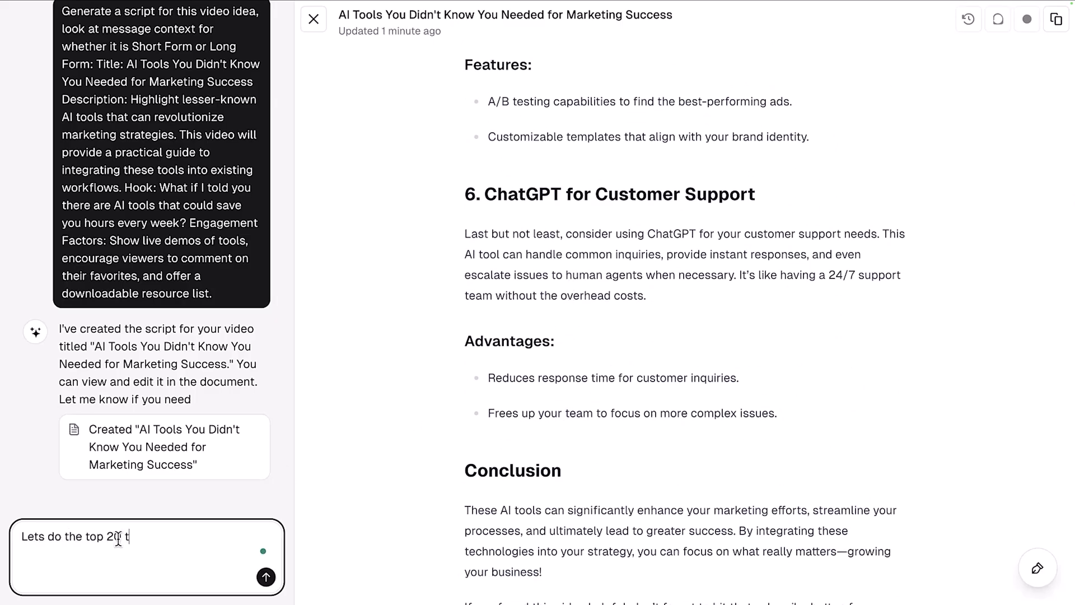
{"action": "type", "text": "ools"}
{"action": "key", "text": "Return"}
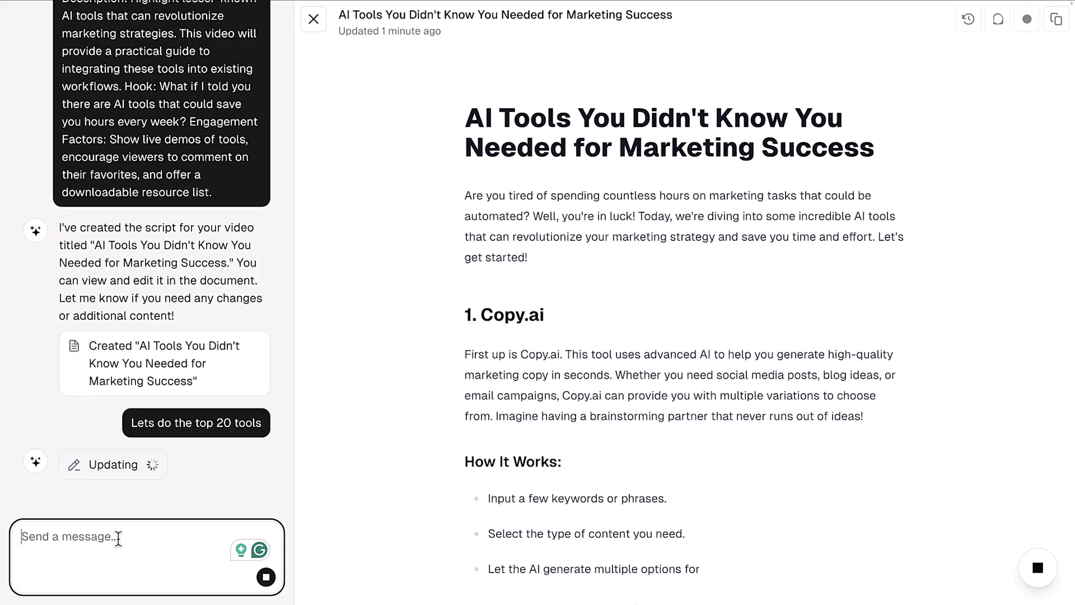
{"action": "scroll", "coordinate": [348, 424], "scroll_direction": "down", "scroll_amount": 9}
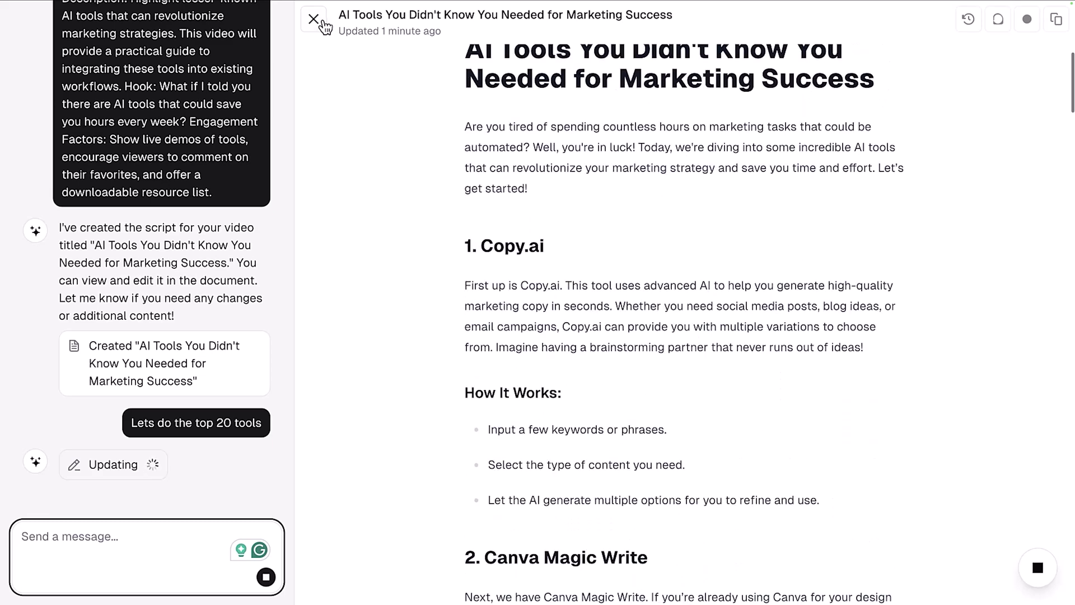
- Close the script and begin a new speaker style from the Speaker Styles page
{"action": "left_click", "coordinate": [321, 22]}
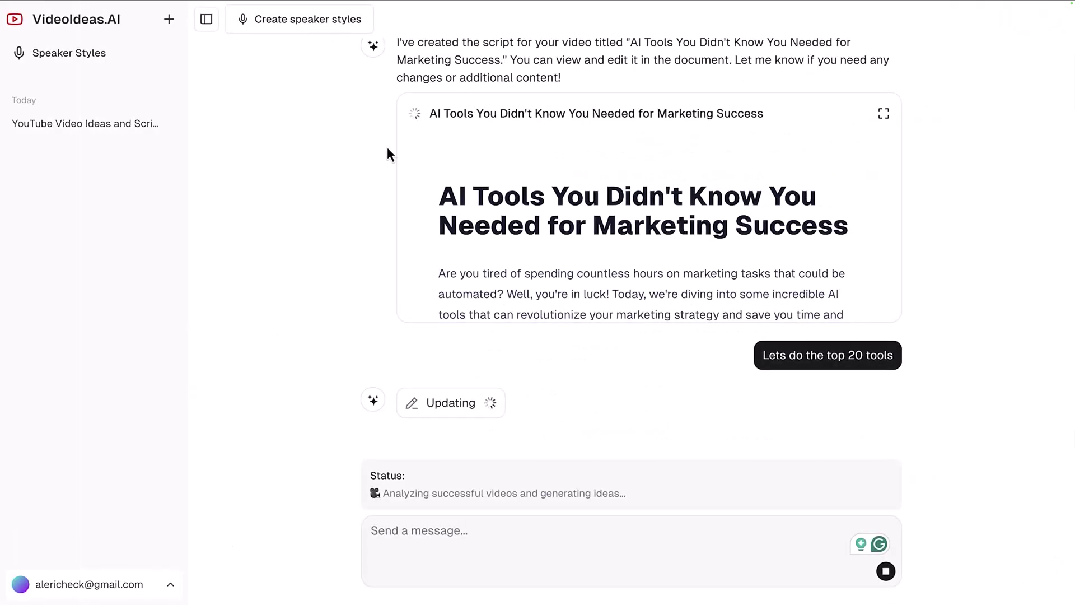
{"action": "left_click", "coordinate": [70, 54]}
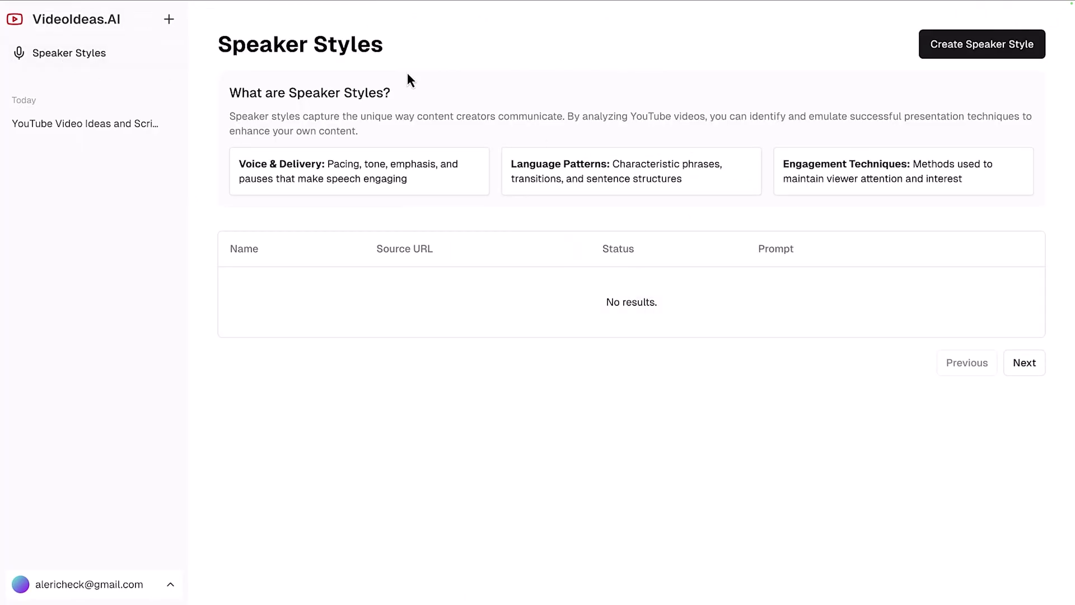
{"action": "left_click", "coordinate": [974, 43]}
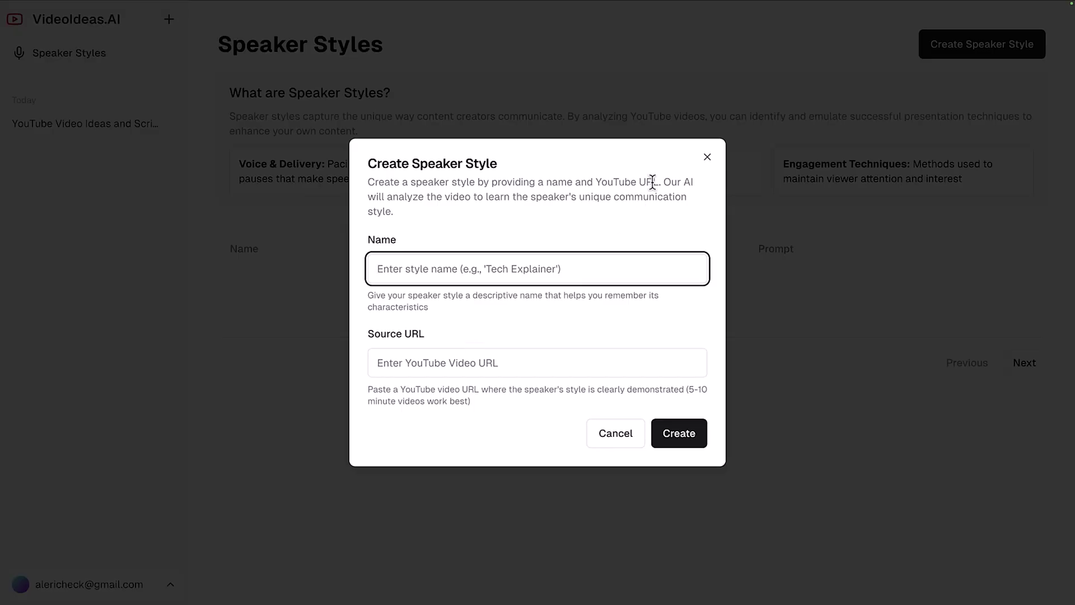
- Create a speaker style named after the creator, with a pasted YouTube video link as source
{"action": "left_click", "coordinate": [707, 158]}
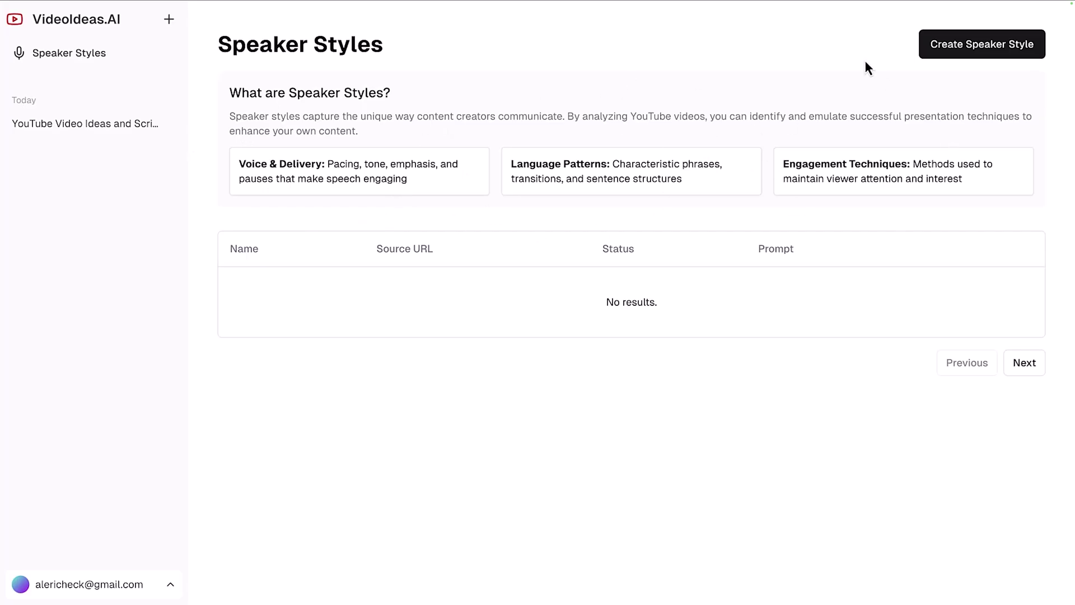
{"action": "left_click", "coordinate": [970, 47]}
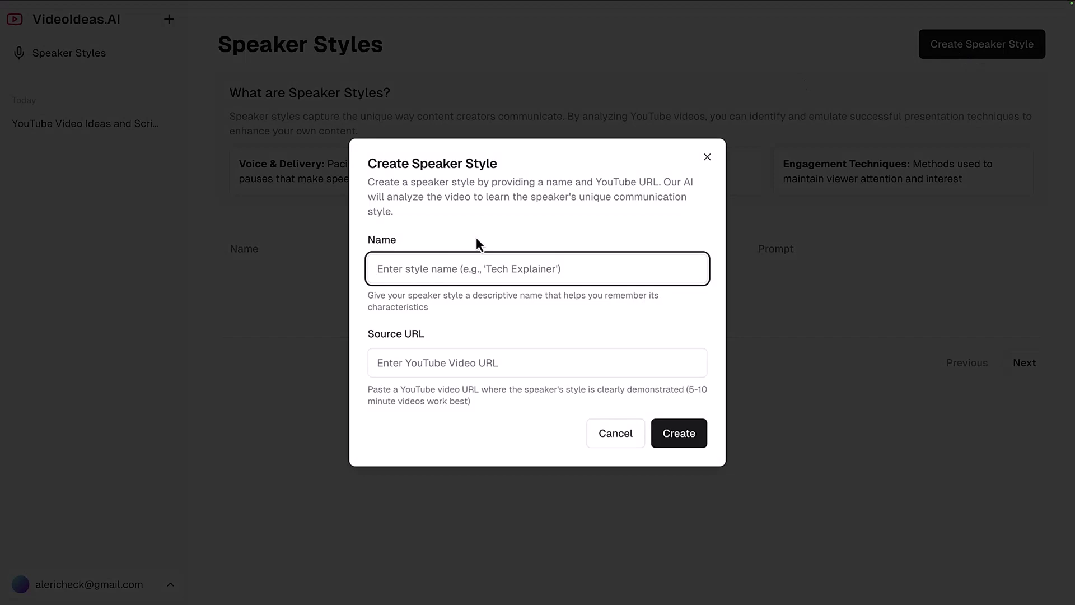
{"action": "type", "text": "Aleric Heck"}
{"action": "key", "text": "Tab"}
{"action": "type", "text": "https://www.youtube.com/watch?v=zOOKmmgo9Ak"}
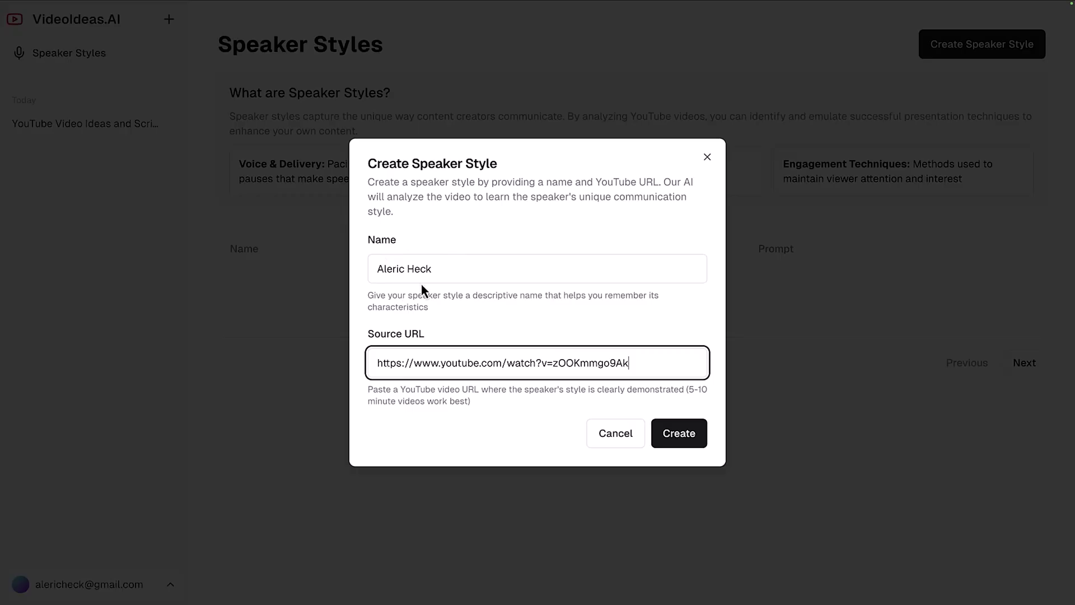
{"action": "left_click", "coordinate": [687, 438]}
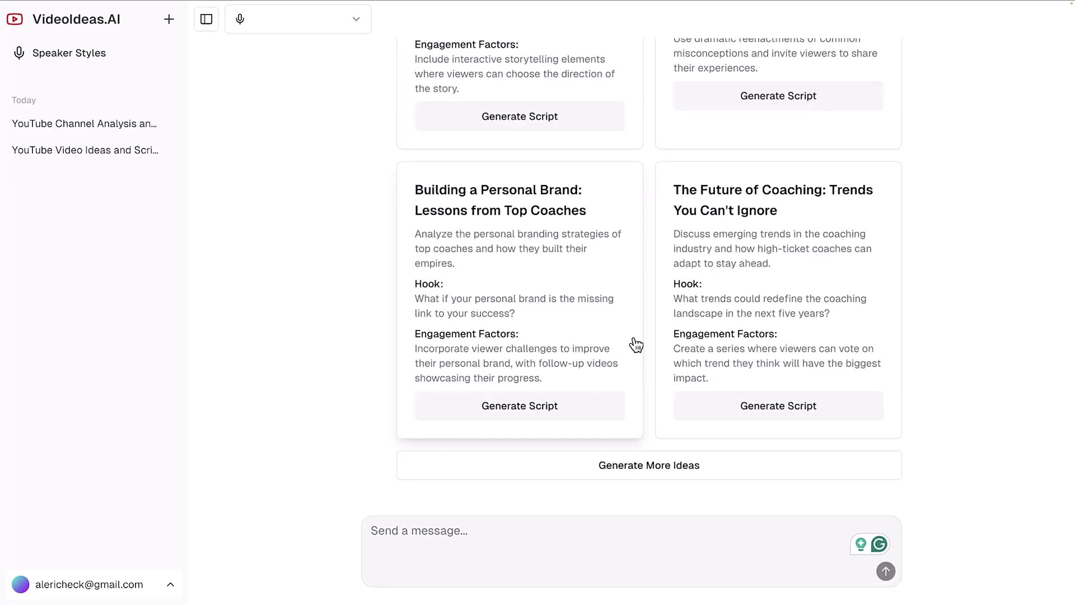
- Scroll through the generated coaching video idea cards
{"action": "scroll", "coordinate": [616, 344], "scroll_direction": "up", "scroll_amount": 10}
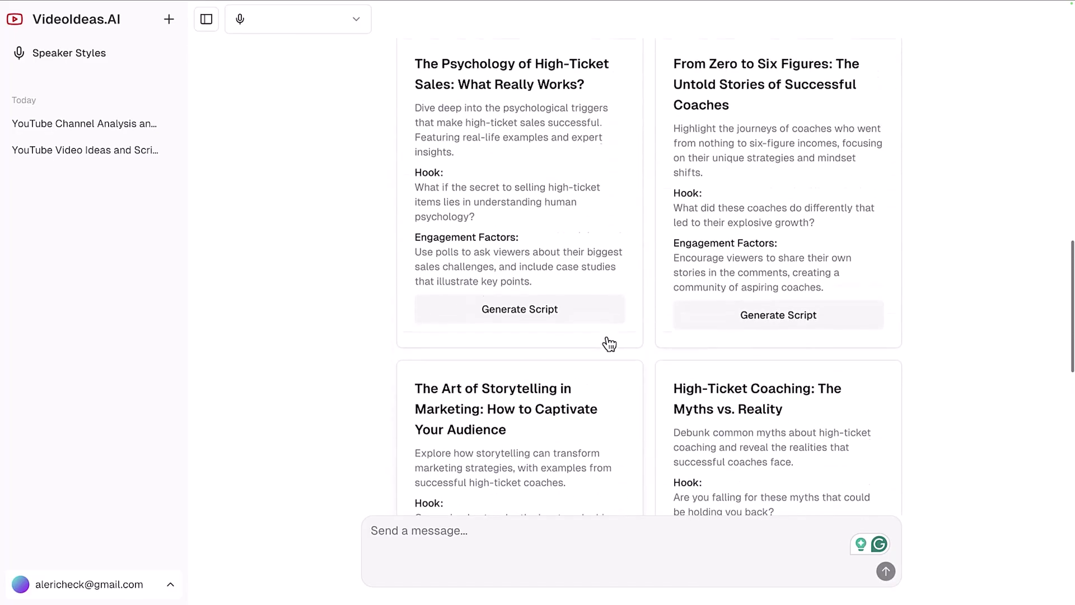
{"action": "scroll", "coordinate": [609, 344], "scroll_direction": "up", "scroll_amount": 3}
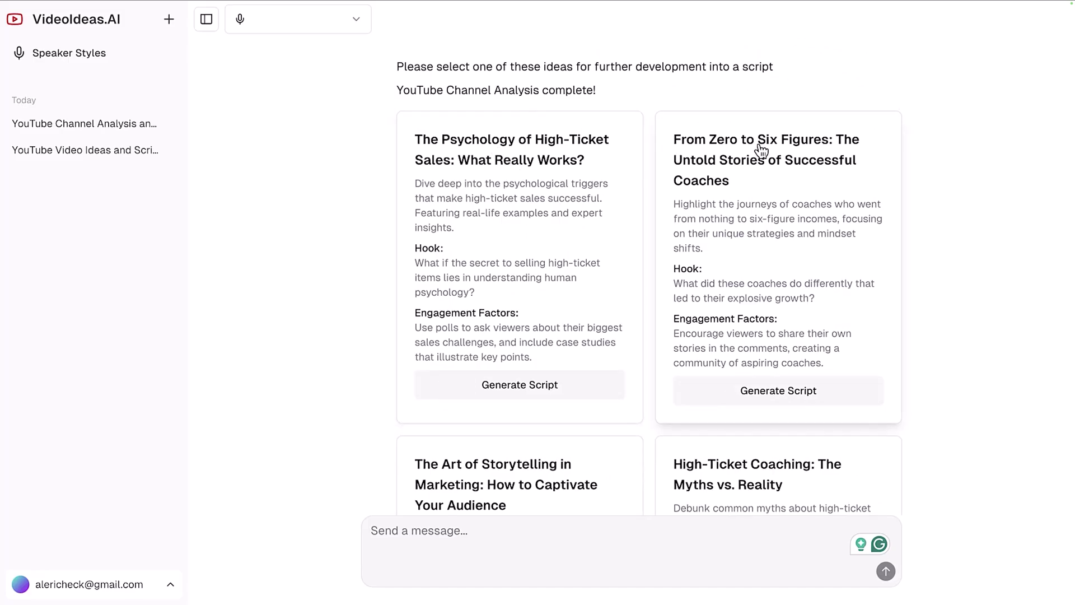
{"action": "scroll", "coordinate": [734, 238], "scroll_direction": "down", "scroll_amount": 5}
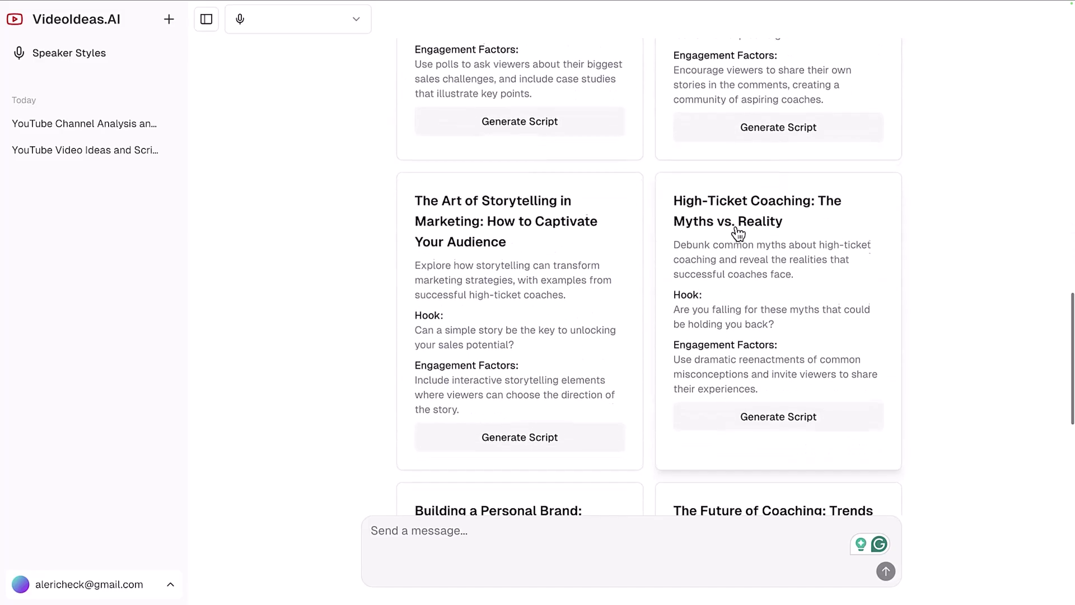
{"action": "scroll", "coordinate": [738, 233], "scroll_direction": "down", "scroll_amount": 2}
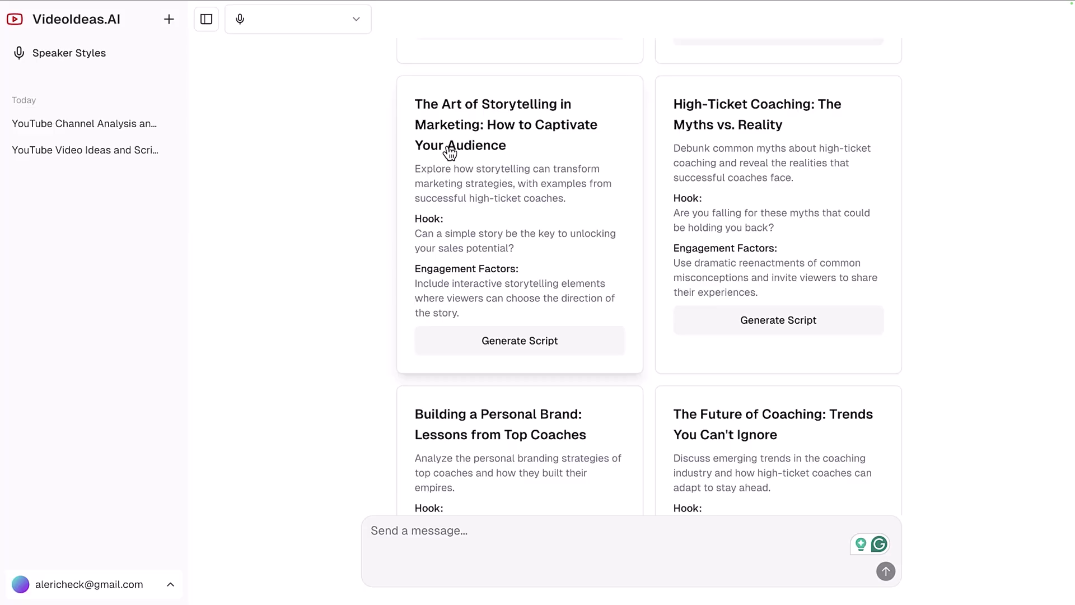
{"action": "scroll", "coordinate": [748, 138], "scroll_direction": "down", "scroll_amount": 4}
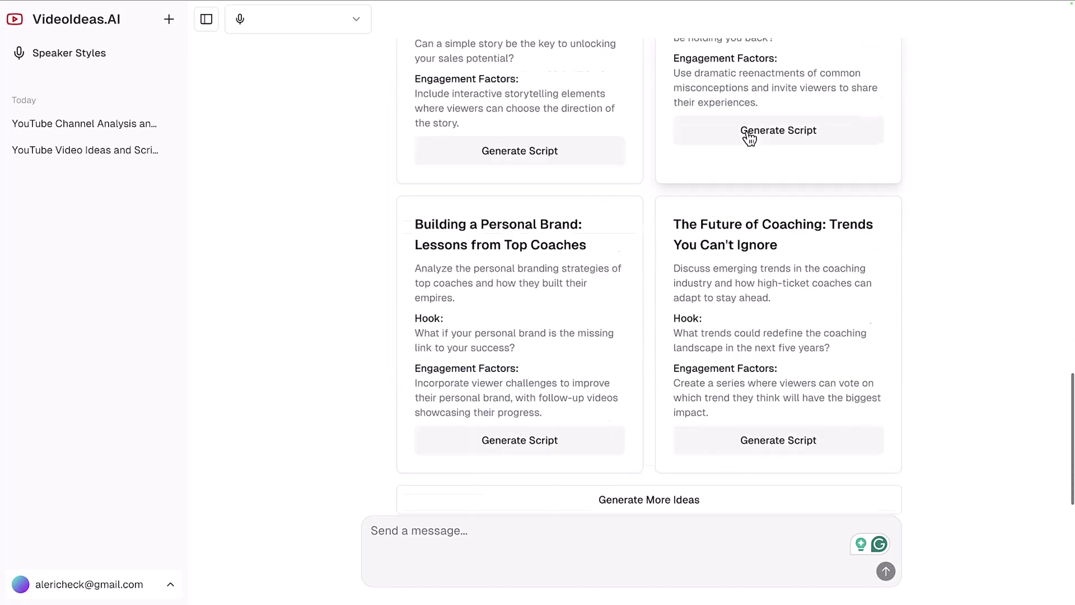
{"action": "scroll", "coordinate": [749, 139], "scroll_direction": "up", "scroll_amount": 5}
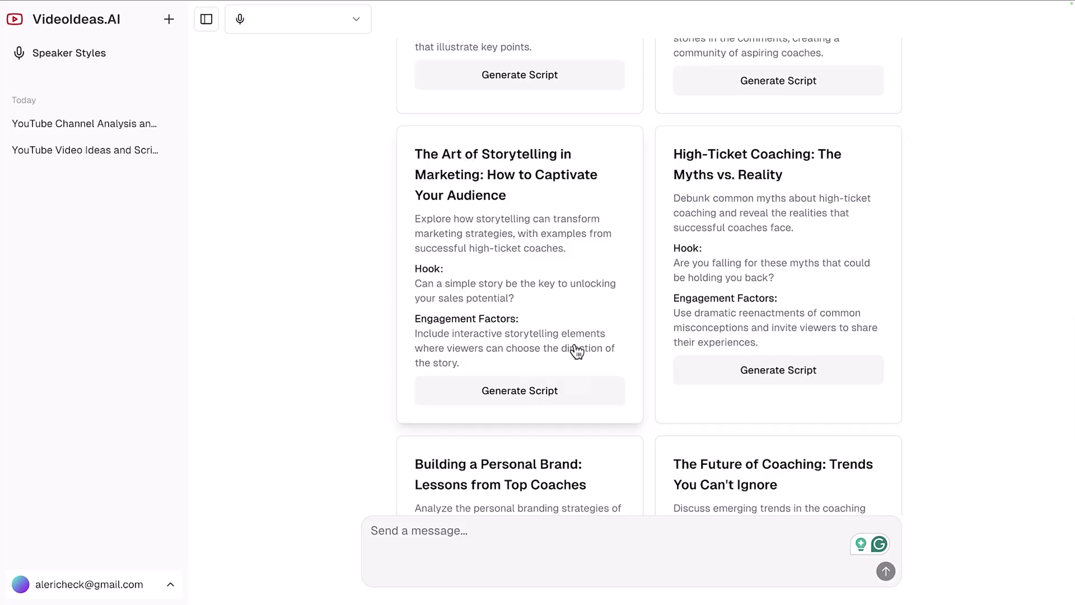
- Select the personal speaker style and generate a script for the storytelling-in-marketing idea
{"action": "left_click", "coordinate": [361, 28]}
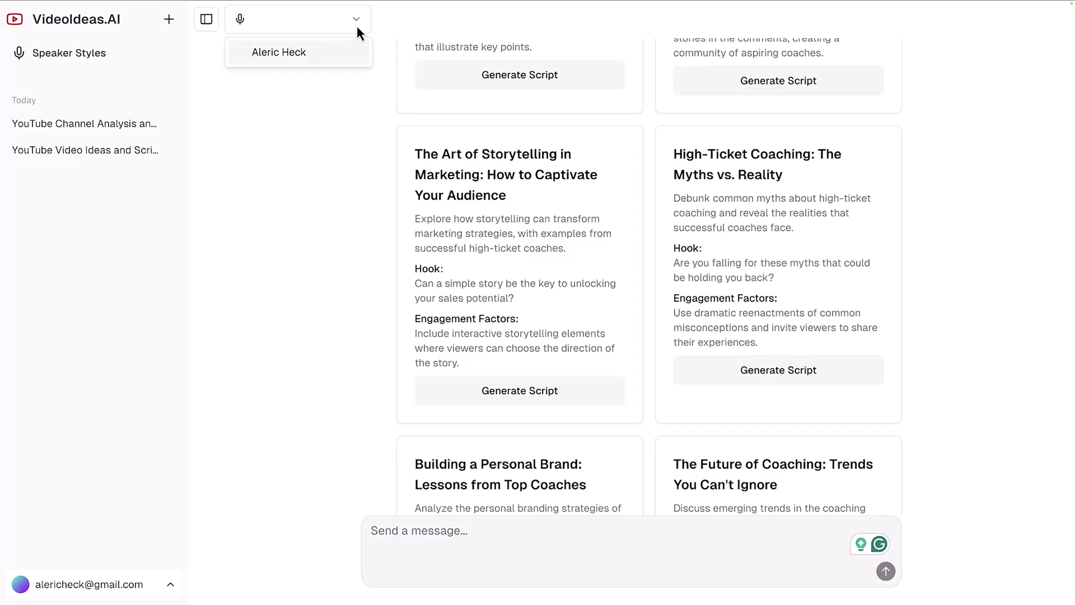
{"action": "left_click", "coordinate": [263, 55]}
{"action": "left_click", "coordinate": [492, 395]}
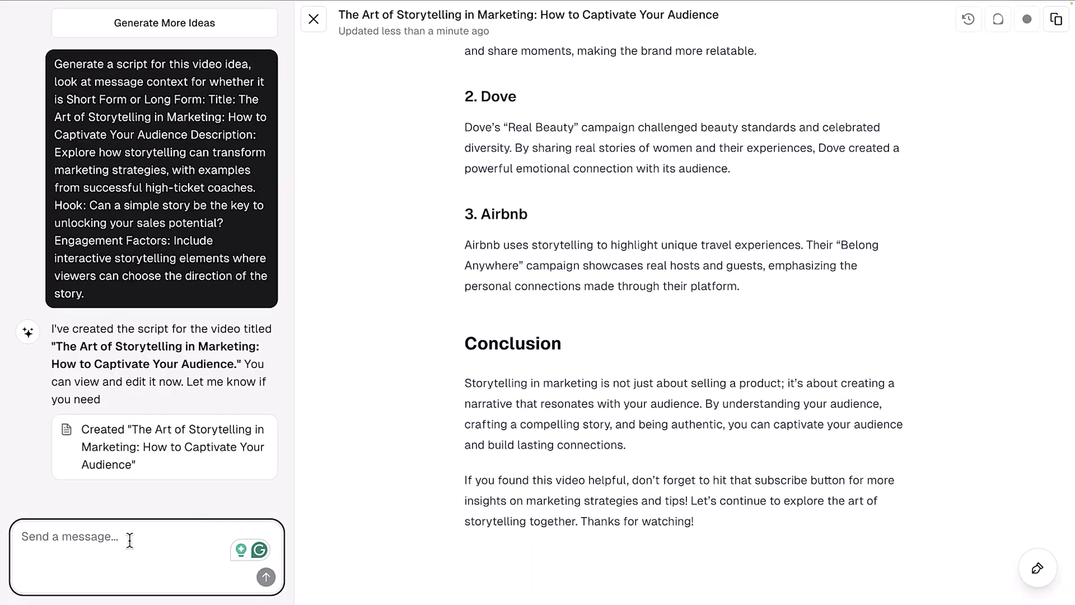
- Ask for the storytelling script to also include examples of coaching businesses
{"action": "type", "text": "Legts"}
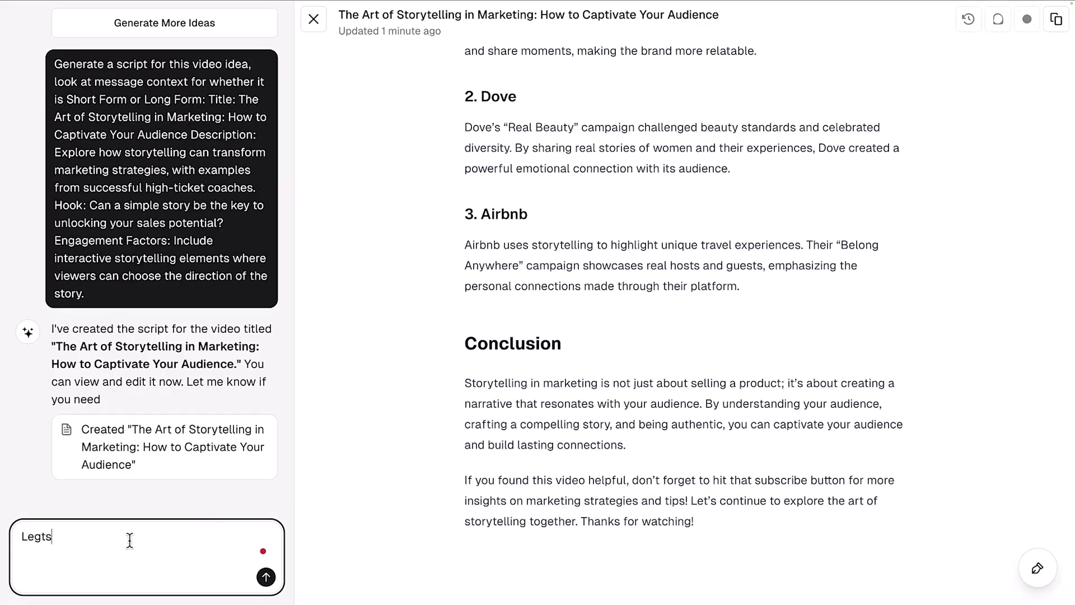
{"action": "key", "text": "BackSpace"}
{"action": "key", "text": "BackSpace"}
{"action": "key", "text": "BackSpace"}
{"action": "type", "text": "ts also include examples of"}
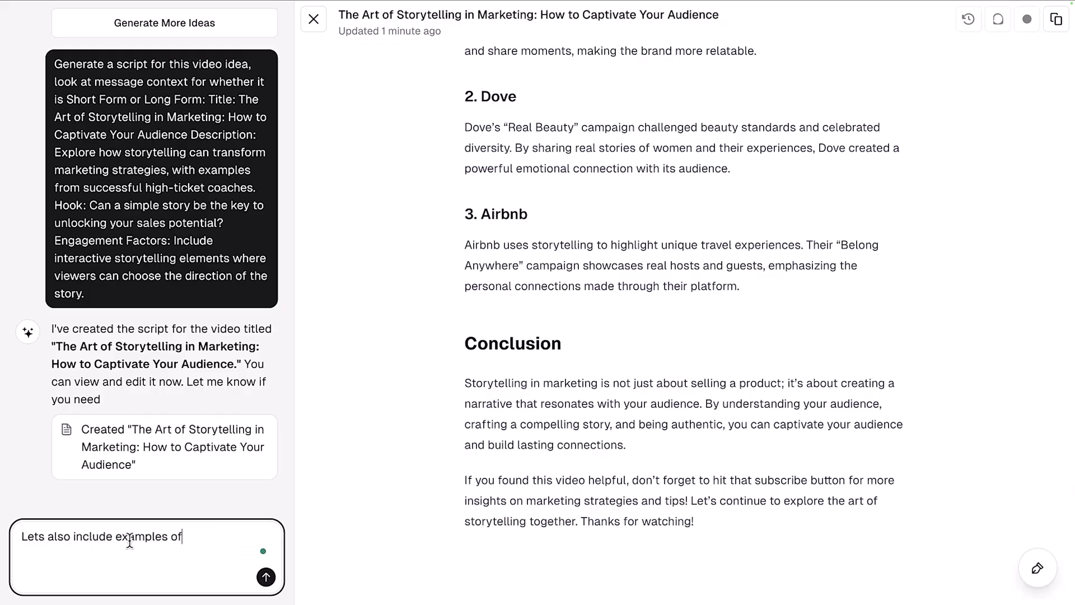
{"action": "type", "text": " coaching business"}
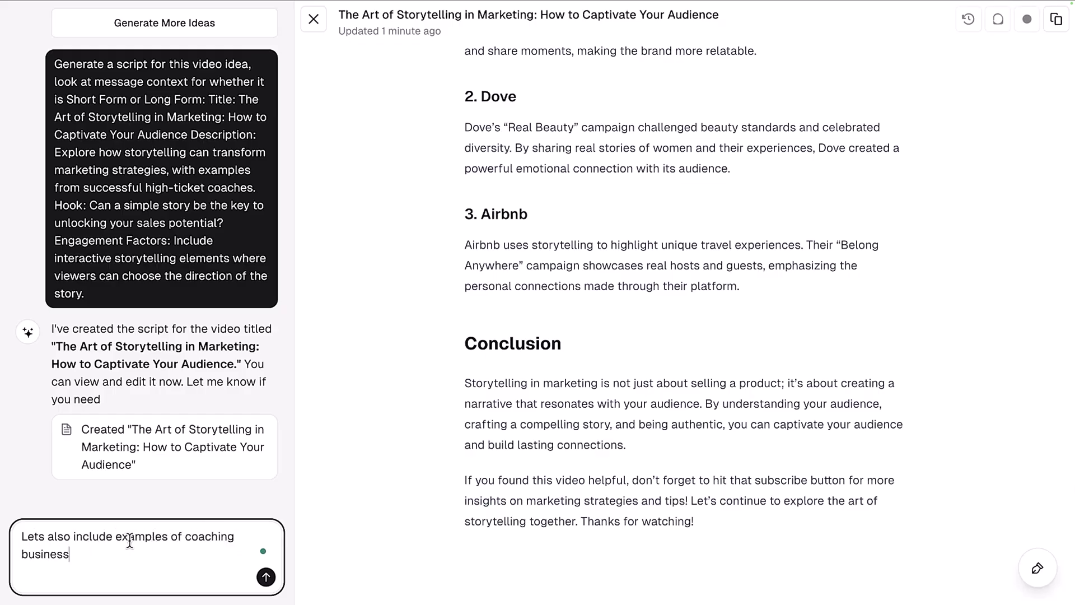
{"action": "key", "text": "Return"}
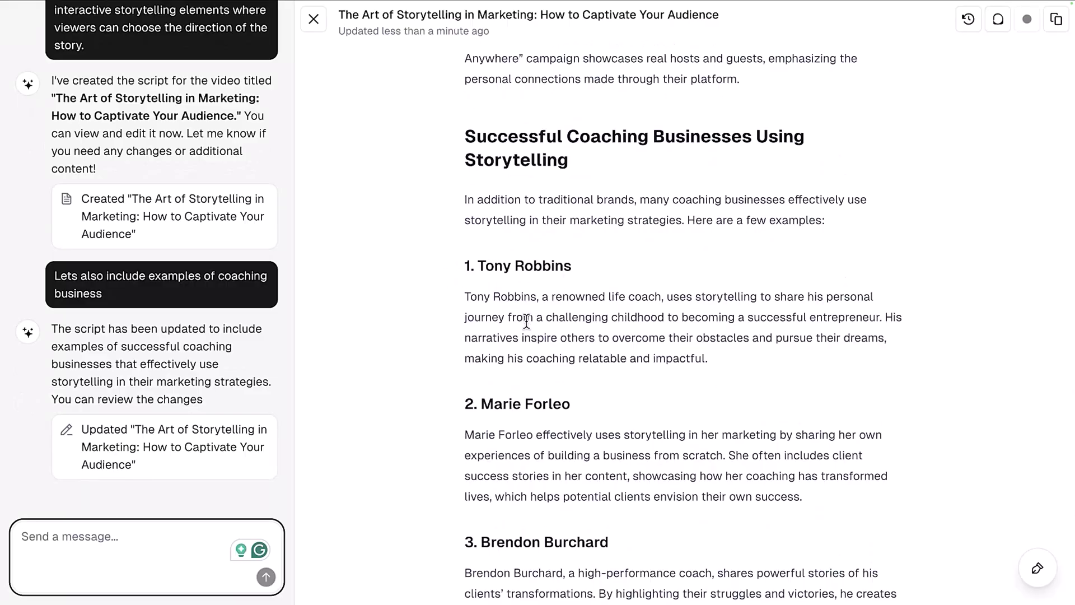
- Scroll through the updated script to review the coaching business examples
{"action": "scroll", "coordinate": [452, 322], "scroll_direction": "down", "scroll_amount": 3}
{"action": "scroll", "coordinate": [548, 330], "scroll_direction": "down", "scroll_amount": 5}
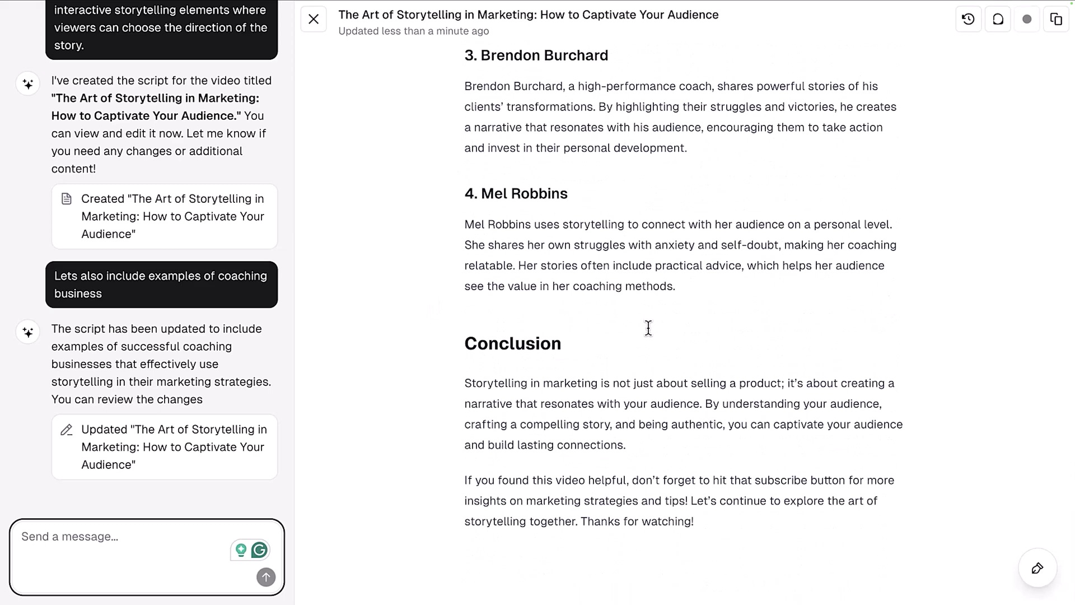
{"action": "scroll", "coordinate": [649, 327], "scroll_direction": "up", "scroll_amount": 6}
{"action": "scroll", "coordinate": [650, 327], "scroll_direction": "up", "scroll_amount": 1}
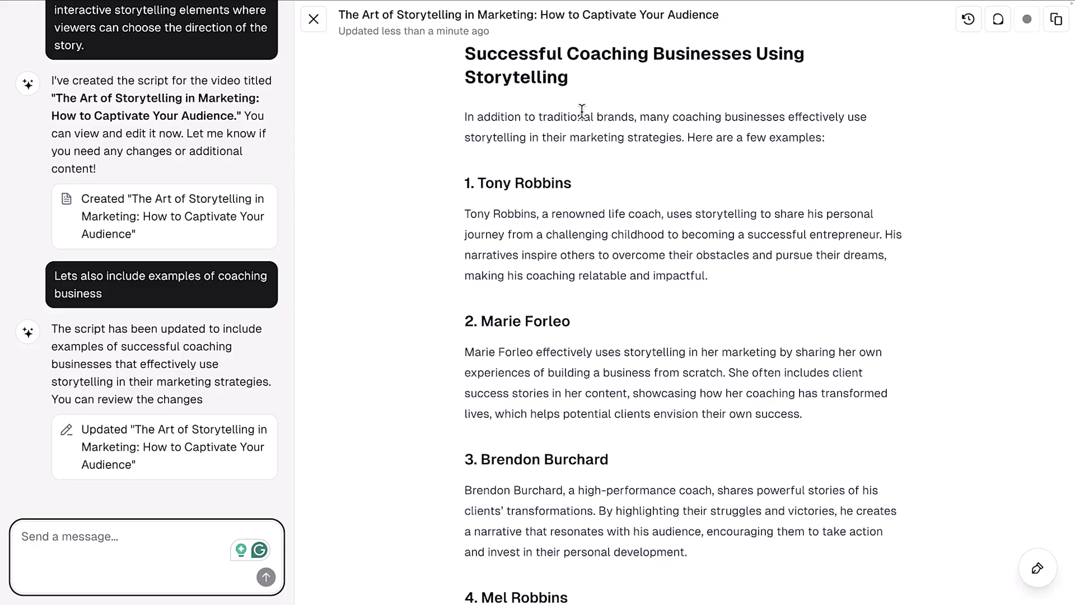
{"action": "scroll", "coordinate": [581, 111], "scroll_direction": "up", "scroll_amount": 20}
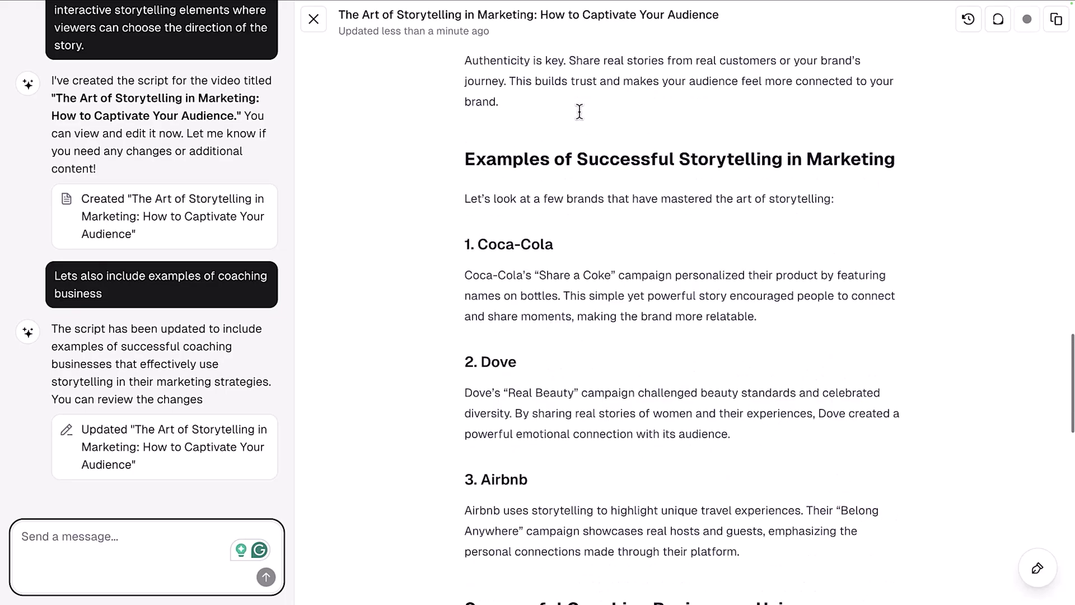
{"action": "scroll", "coordinate": [581, 118], "scroll_direction": "up", "scroll_amount": 4}
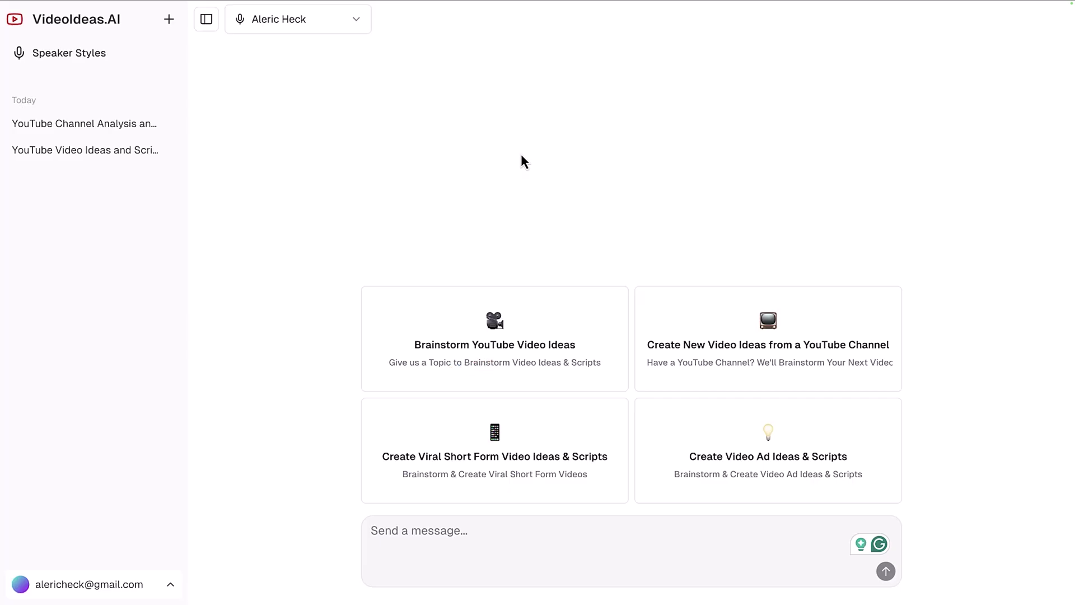
- Generate viral short-form video ideas for the topic 'YouTube Marketing'
{"action": "left_click", "coordinate": [494, 448]}
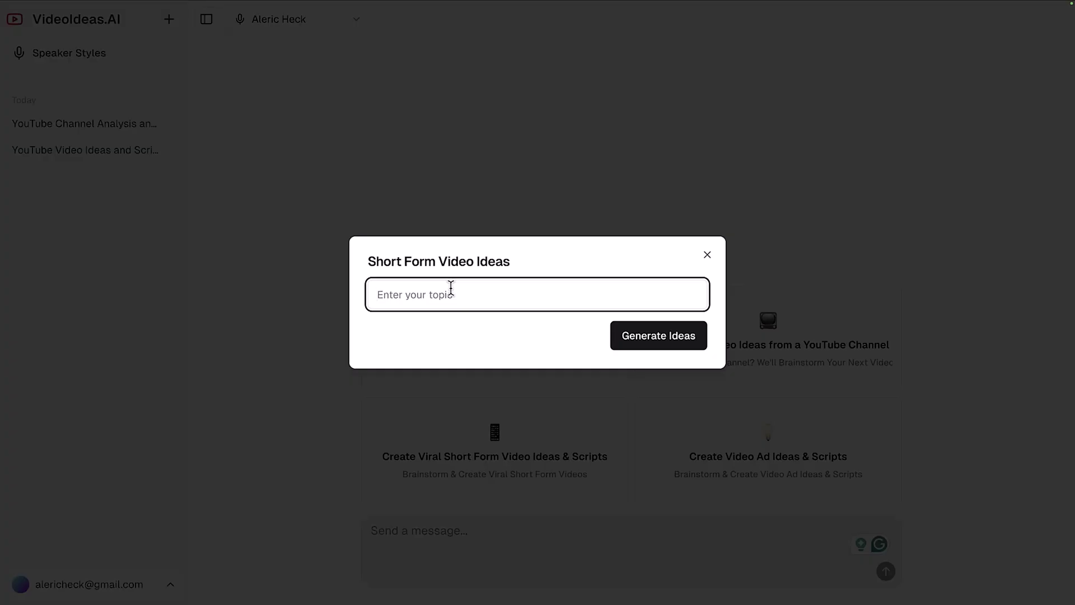
{"action": "type", "text": "YouTube Marketing"}
{"action": "left_click", "coordinate": [670, 341]}
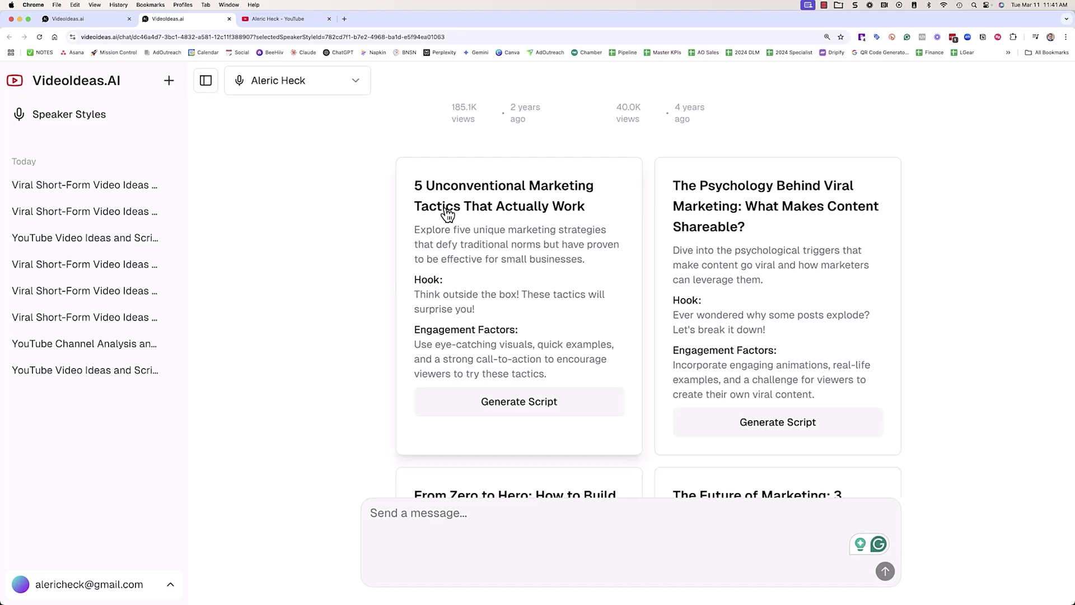
- Script the '5 Unconventional Marketing Tactics' idea and ask the chat to add a VideoIdeas.ai hack
{"action": "left_click", "coordinate": [479, 216]}
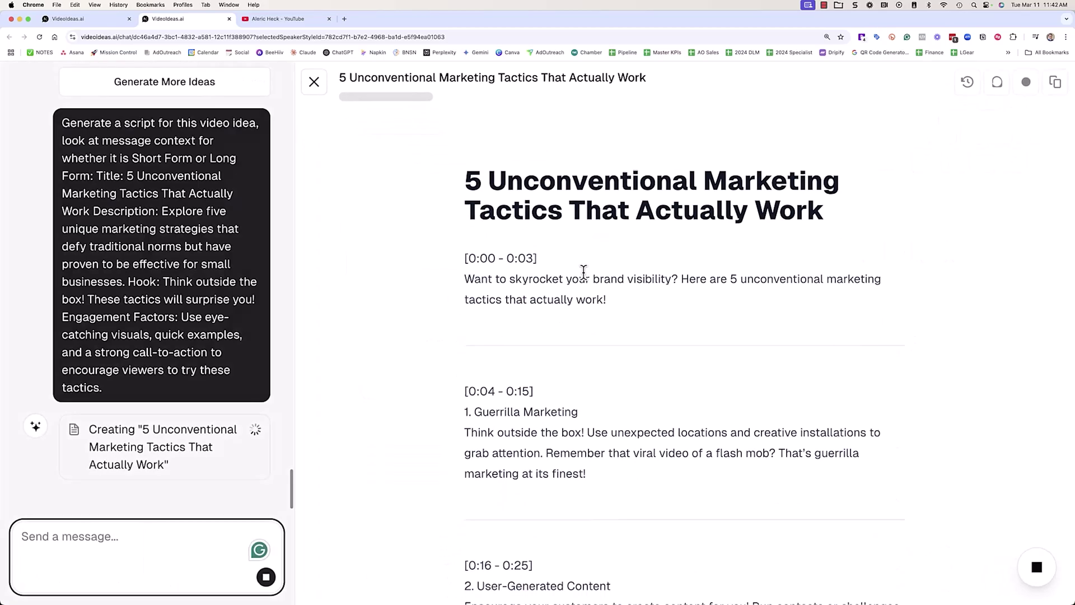
{"action": "scroll", "coordinate": [565, 428], "scroll_direction": "down", "scroll_amount": 4}
{"action": "scroll", "coordinate": [565, 427], "scroll_direction": "down", "scroll_amount": 10}
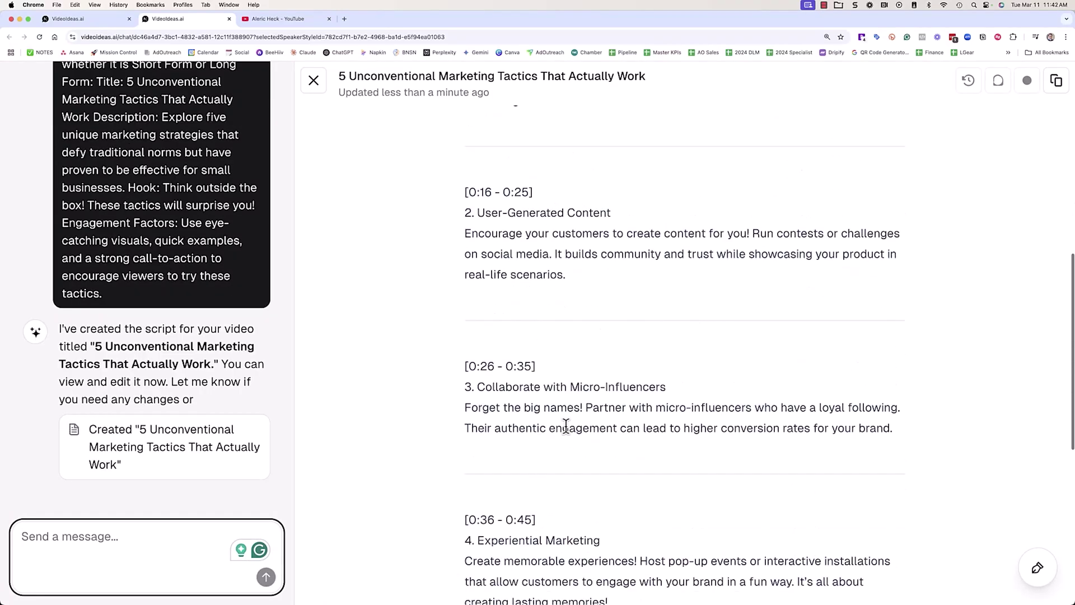
{"action": "scroll", "coordinate": [566, 425], "scroll_direction": "up", "scroll_amount": 2}
{"action": "scroll", "coordinate": [569, 420], "scroll_direction": "up", "scroll_amount": 15}
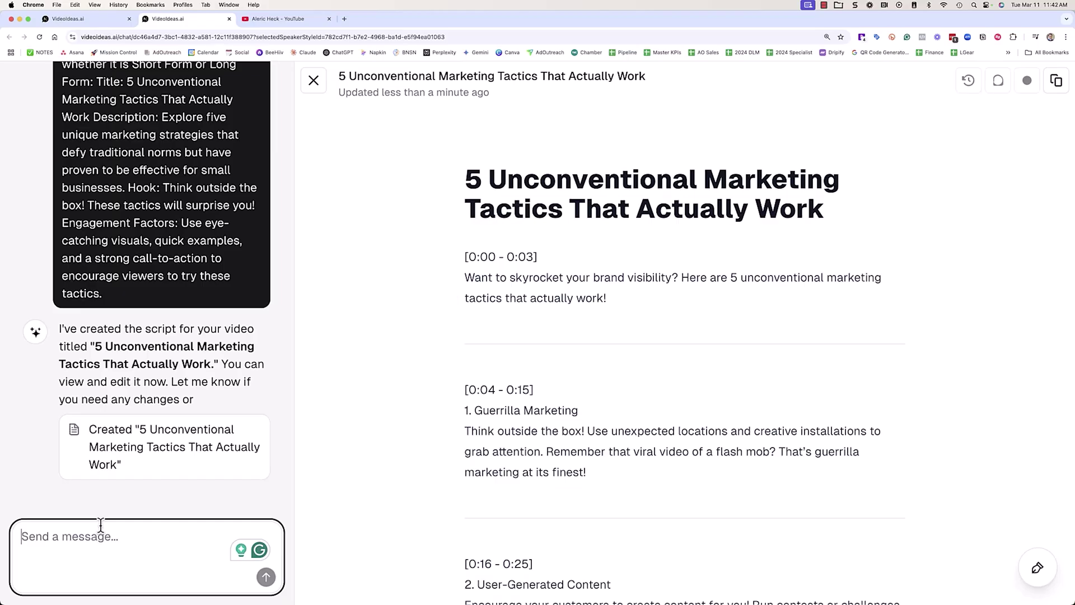
{"action": "type", "text": "Lets make one of the hacks be u"}
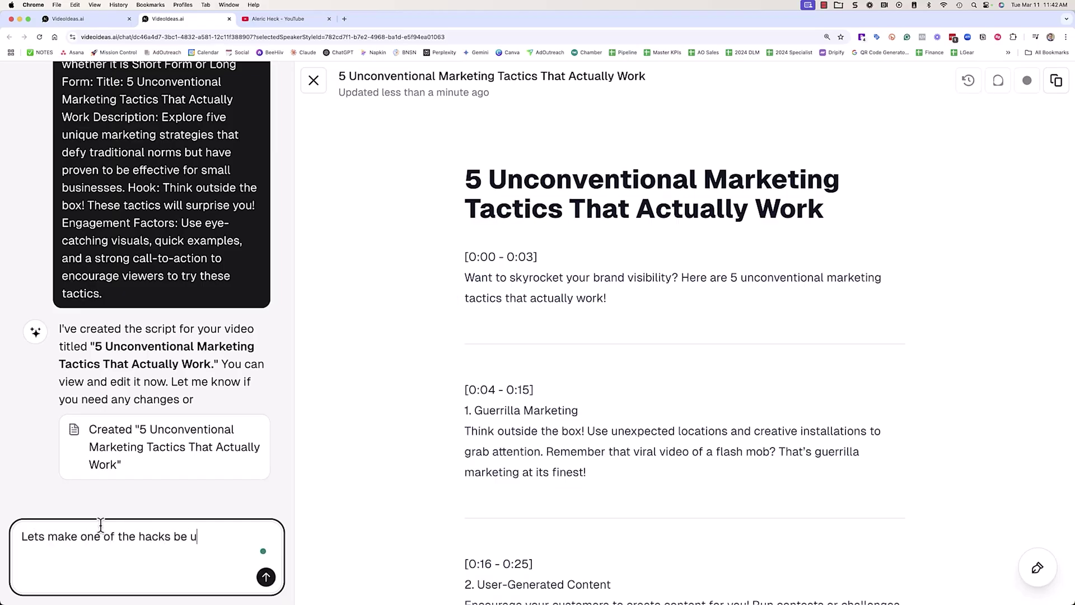
{"action": "type", "text": "as.ai to come up wi"}
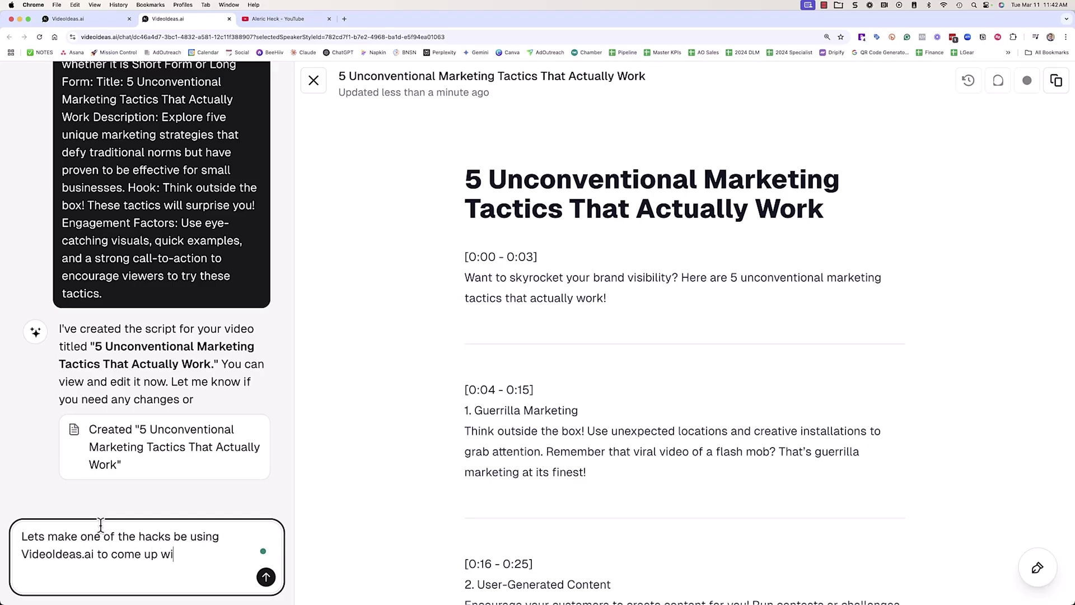
{"action": "type", "text": "eo Ideas"}
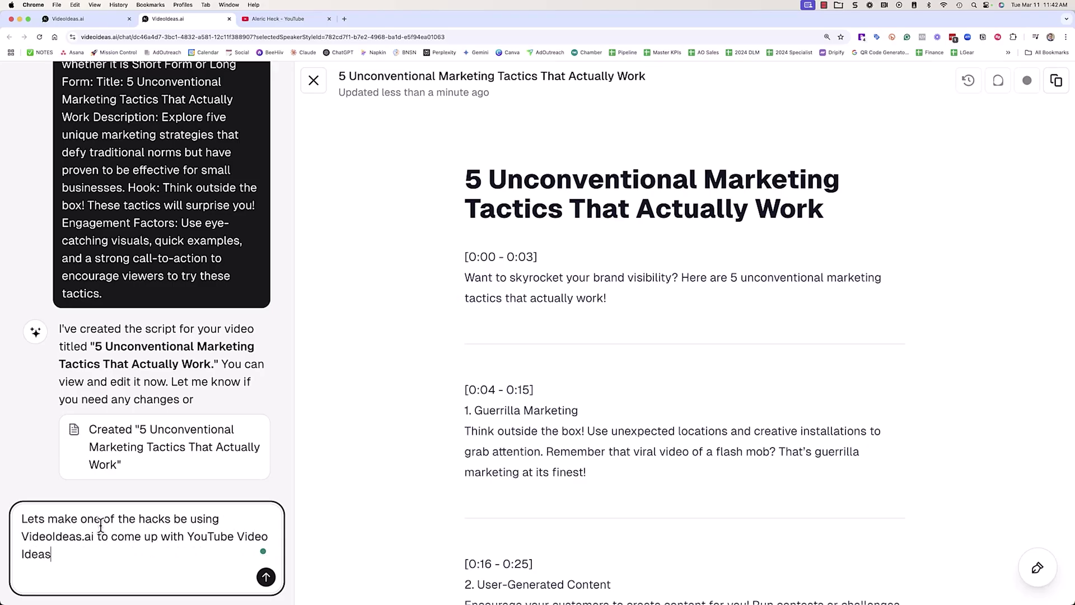
{"action": "key", "text": "Return"}
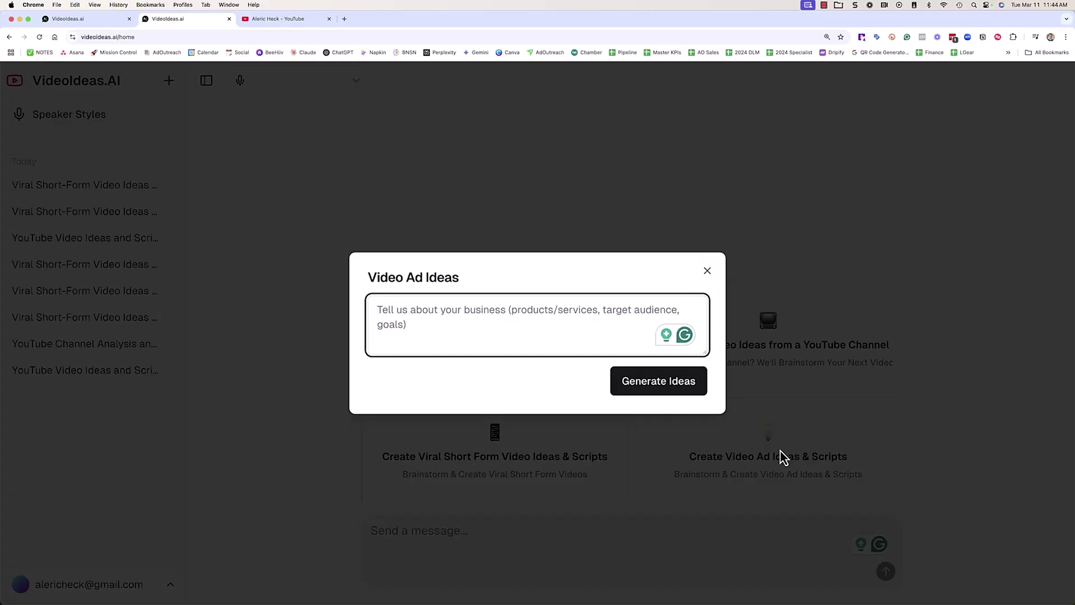
- Paste the Video Ideas AI business description into the Video Ad Ideas form
{"action": "type", "text": "VideoIdeas.ai helps YouTube Content Creators use AI to generate Video ideas based on trending topics & write scripts in their own voice & style based on their existing YouTube Content."}
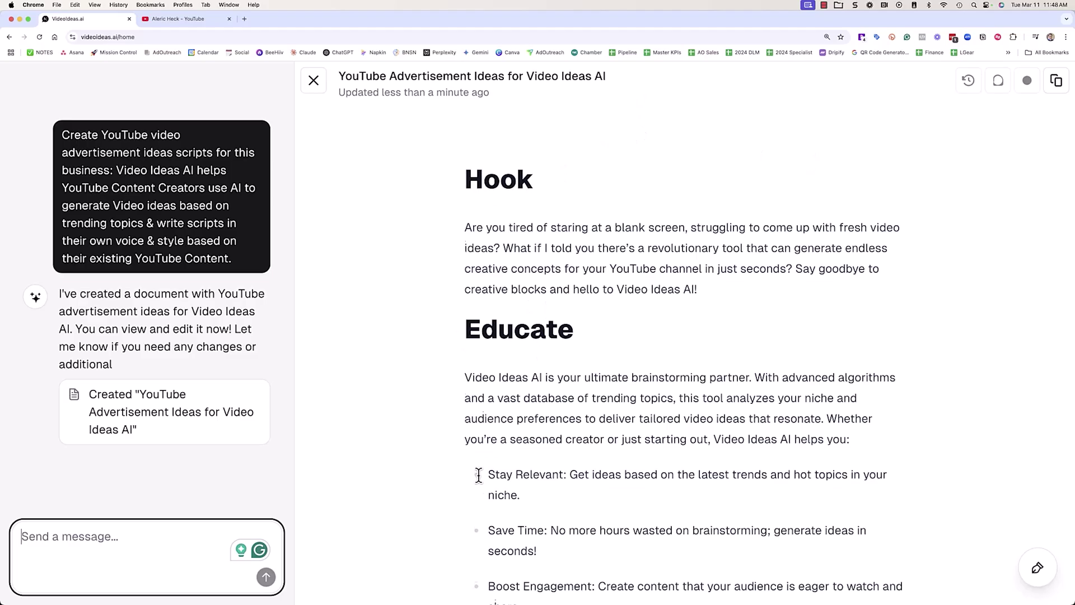
- Scroll through the ad script's Hook, Educate and Call to Action sections, then focus the message box
{"action": "scroll", "coordinate": [479, 475], "scroll_direction": "down", "scroll_amount": 10}
{"action": "scroll", "coordinate": [628, 560], "scroll_direction": "up", "scroll_amount": 10}
{"action": "scroll", "coordinate": [588, 306], "scroll_direction": "down", "scroll_amount": 3}
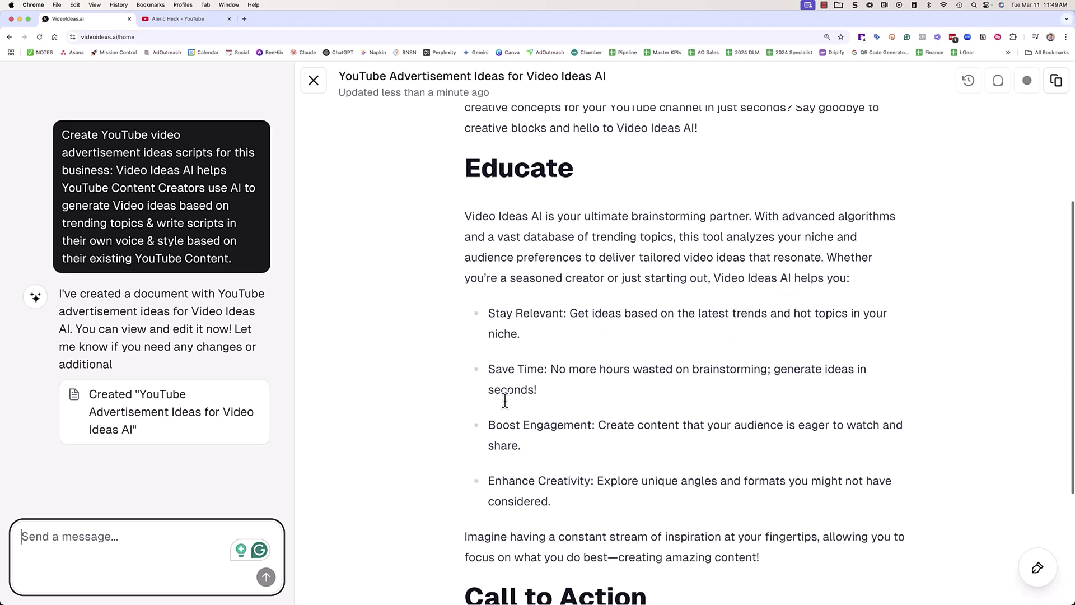
{"action": "scroll", "coordinate": [490, 564], "scroll_direction": "down", "scroll_amount": 3}
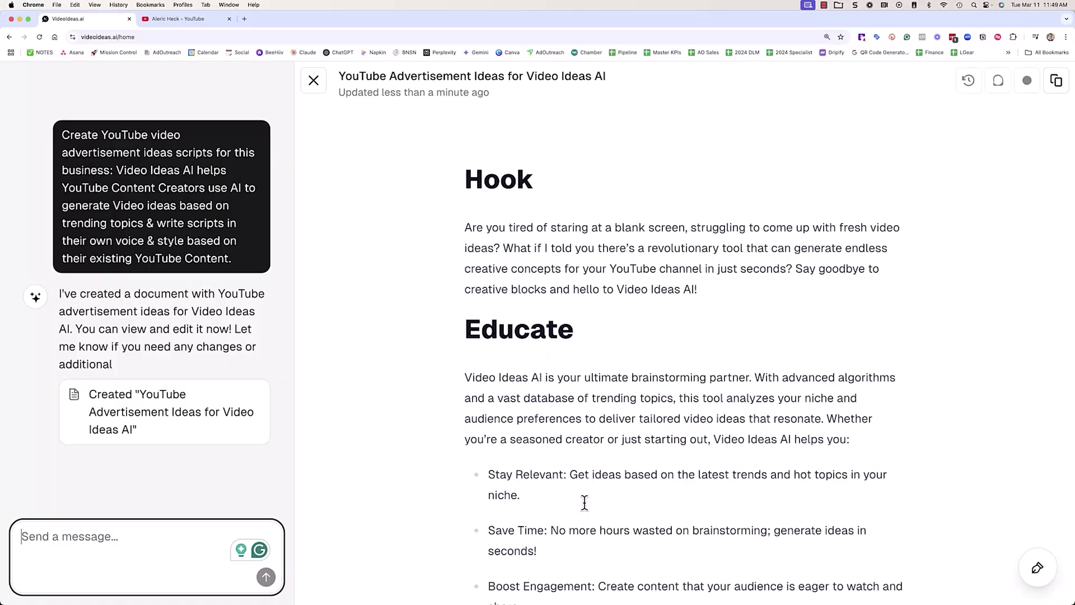
{"action": "left_click", "coordinate": [29, 575]}
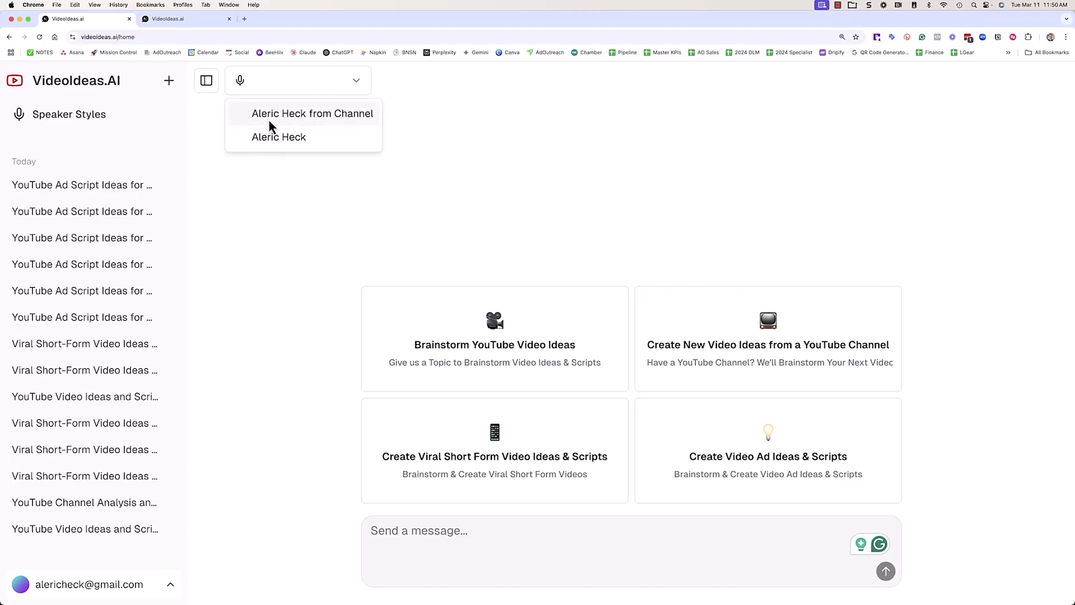
- Select the creator's own speaker style instead of the channel-based style
{"action": "left_click", "coordinate": [280, 138]}
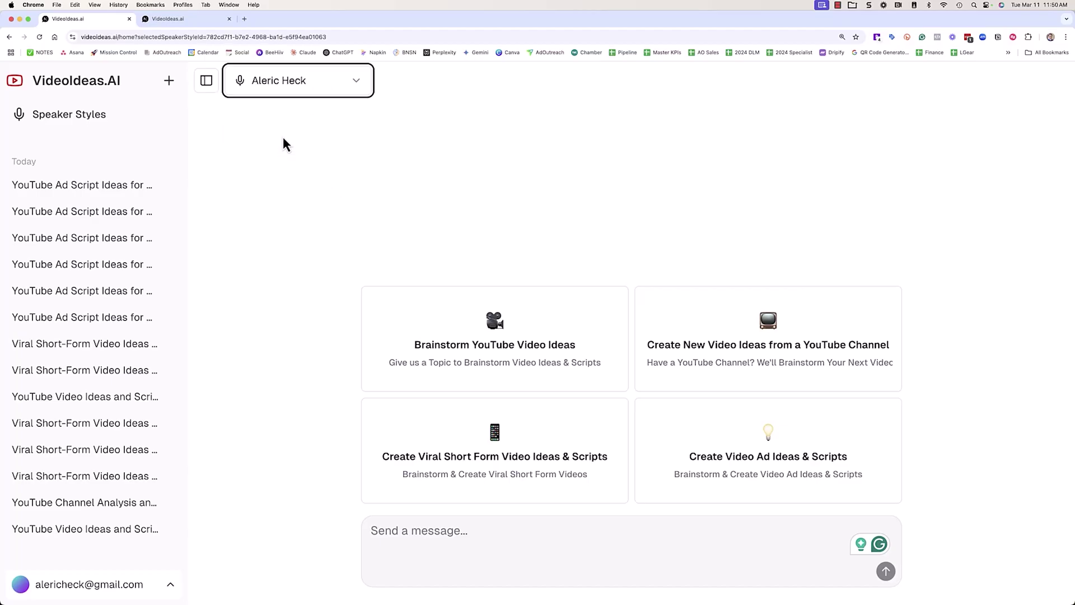